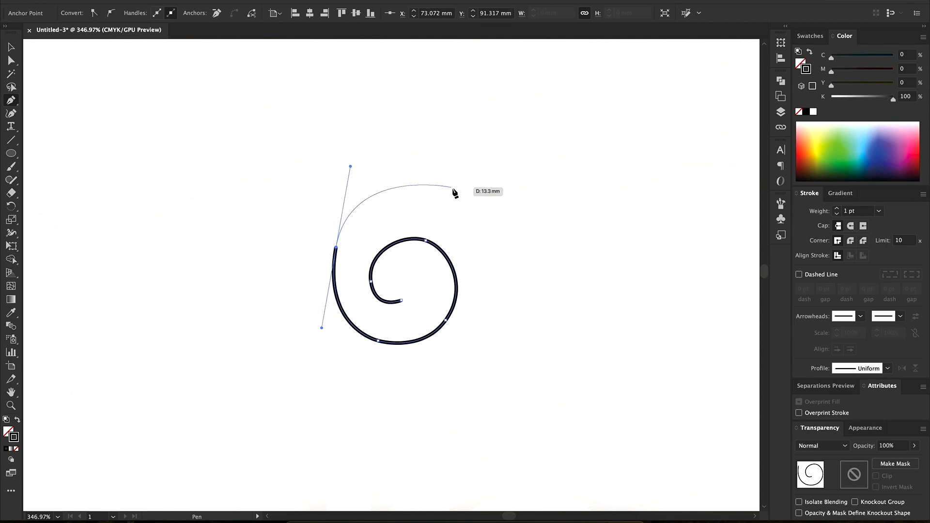
# Step: Continue the Pen tool path around the spiral, adding the foot and outer contour, to complete the letter's closed outline
pyautogui.moveTo(463, 198); pyautogui.dragTo(464, 197)
pyautogui.moveTo(499, 290); pyautogui.dragTo(498, 290)
pyautogui.click(516, 397)
pyautogui.moveTo(496, 427); pyautogui.dragTo(463, 427)
pyautogui.moveTo(306, 427); pyautogui.dragTo(305, 414)
pyautogui.moveTo(329, 374); pyautogui.dragTo(351, 374)
pyautogui.moveTo(442, 341); pyautogui.dragTo(472, 307)
pyautogui.moveTo(455, 250); pyautogui.dragTo(445, 232)
pyautogui.moveTo(377, 240); pyautogui.dragTo(352, 268)
pyautogui.moveTo(387, 310); pyautogui.dragTo(408, 339)
# Step: Refine the spiral's inner curve and draw a closed triangular counter inside the letter's foot
pyautogui.press('a')
pyautogui.moveTo(423, 298); pyautogui.dragTo(424, 303)
pyautogui.moveTo(424, 274); pyautogui.dragTo(424, 270)
pyautogui.click(476, 349)
pyautogui.moveTo(408, 395); pyautogui.dragTo(357, 401)
pyautogui.click(408, 395)
pyautogui.click(476, 348)
# Step: Subtract the triangular counter from the letter with Minus Front and swap fill and stroke for a solid black letter
pyautogui.press('v')
pyautogui.keyDown('shift'); pyautogui.click(515, 390); pyautogui.keyUp('shift')
pyautogui.click(781, 81)
pyautogui.click(667, 105)
pyautogui.hotkey('shift', 'x')
pyautogui.press('z')
pyautogui.moveTo(390, 280)
pyautogui.mouseDown()
pyautogui.moveTo(375, 311)
pyautogui.moveTo(313, 318)
pyautogui.moveTo(289, 305)
pyautogui.mouseUp()
pyautogui.press('v')
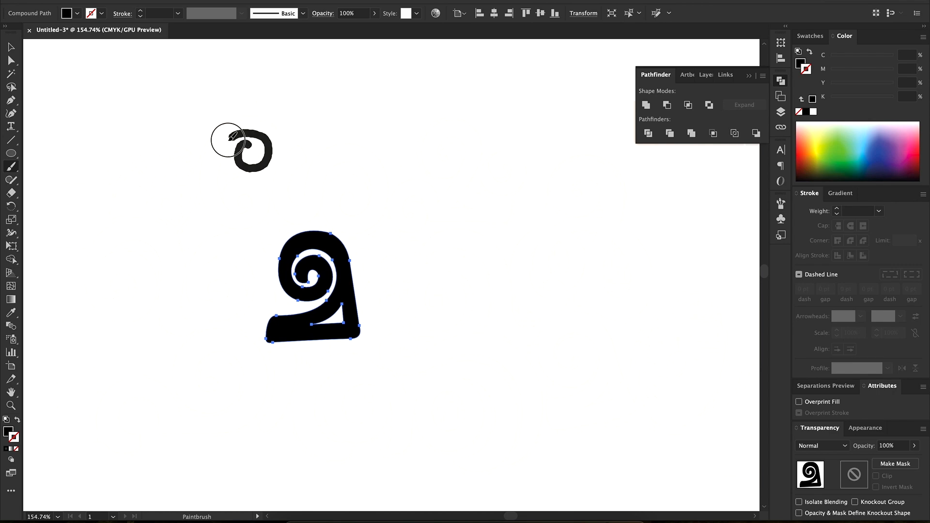
# Step: Sketch the curly letters of the lettering's top row above the filled letter with the Paintbrush tool
pyautogui.moveTo(241, 206); pyautogui.dragTo(242, 207)
pyautogui.moveTo(300, 154); pyautogui.dragTo(286, 183)
pyautogui.moveTo(378, 208); pyautogui.dragTo(364, 201)
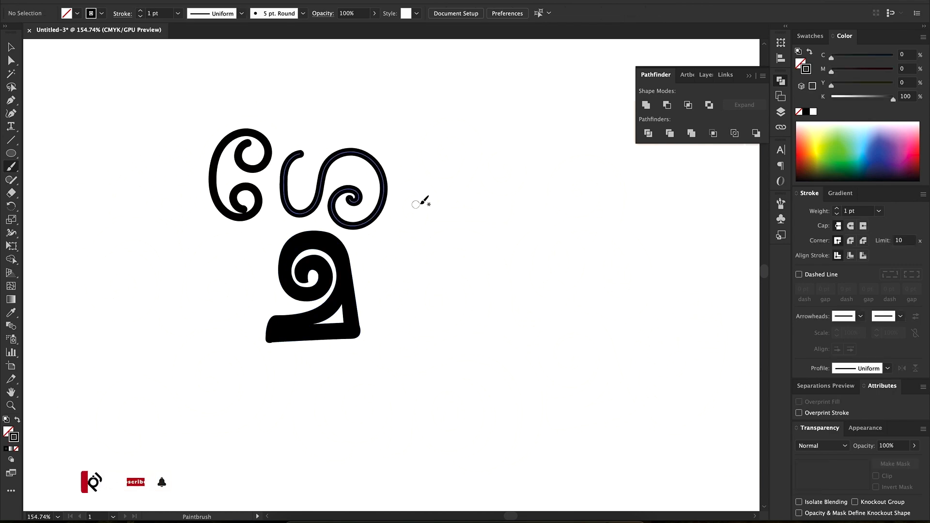
pyautogui.moveTo(420, 223)
pyautogui.mouseDown()
pyautogui.moveTo(428, 191)
pyautogui.moveTo(487, 213)
pyautogui.moveTo(461, 193)
pyautogui.moveTo(473, 154)
pyautogui.moveTo(450, 162)
pyautogui.mouseUp()
pyautogui.moveTo(501, 164); pyautogui.dragTo(508, 161)
# Step: Brush the second-row letters on both sides of the filled letter, redoing the tall looped letter at the row's right end
pyautogui.moveTo(108, 288)
pyautogui.mouseDown()
pyautogui.moveTo(145, 221)
pyautogui.moveTo(200, 320)
pyautogui.moveTo(244, 331)
pyautogui.mouseUp()
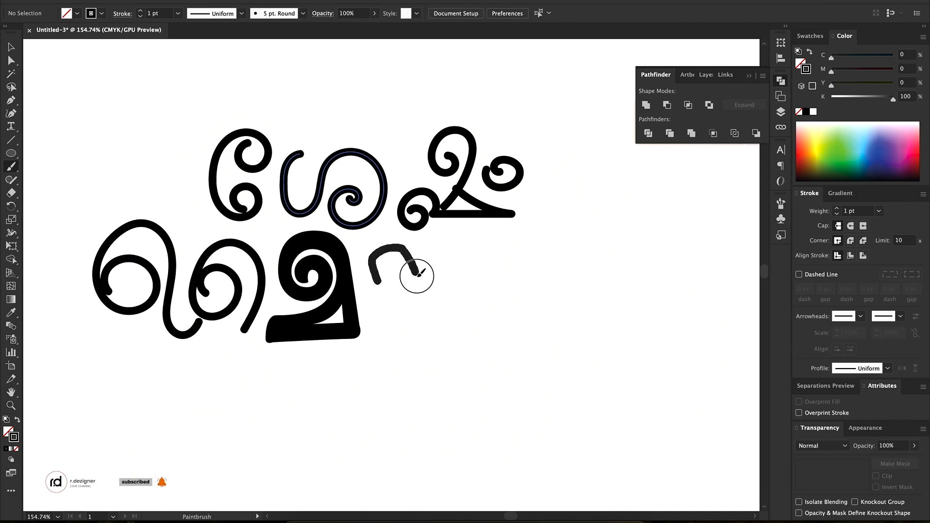
pyautogui.moveTo(480, 318); pyautogui.dragTo(474, 321)
pyautogui.moveTo(431, 249)
pyautogui.mouseDown()
pyautogui.moveTo(493, 278)
pyautogui.moveTo(542, 333)
pyautogui.mouseUp()
pyautogui.moveTo(555, 285)
pyautogui.mouseDown()
pyautogui.moveTo(521, 277)
pyautogui.moveTo(586, 263)
pyautogui.mouseUp()
pyautogui.press('super+z')
pyautogui.moveTo(594, 224)
pyautogui.mouseDown()
pyautogui.moveTo(572, 177)
pyautogui.moveTo(580, 198)
pyautogui.mouseUp()
# Step: Brush the bottom-row letters beneath the second row, including the long flourish sweeping over the looped letters
pyautogui.moveTo(179, 409)
pyautogui.mouseDown()
pyautogui.moveTo(248, 415)
pyautogui.moveTo(186, 383)
pyautogui.moveTo(204, 373)
pyautogui.mouseUp()
pyautogui.moveTo(404, 445)
pyautogui.mouseDown()
pyautogui.moveTo(469, 411)
pyautogui.moveTo(472, 369)
pyautogui.moveTo(479, 467)
pyautogui.mouseUp()
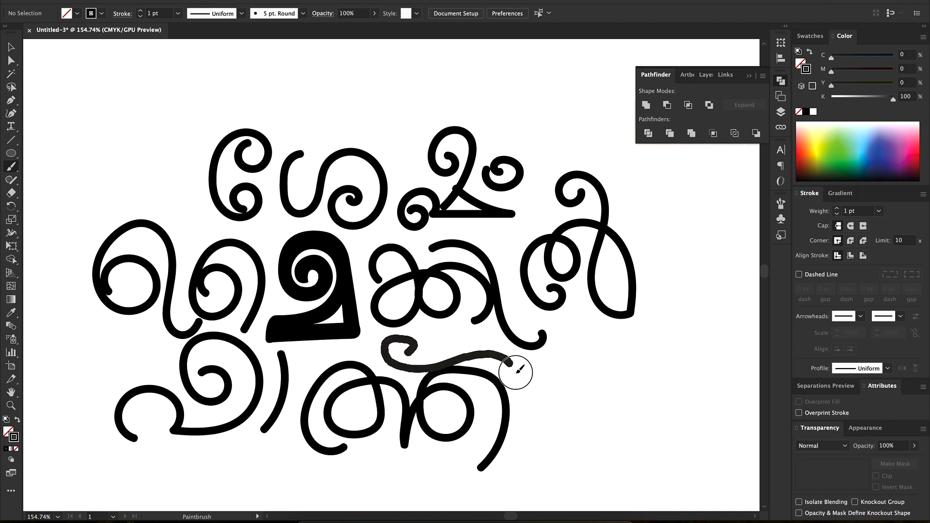
pyautogui.moveTo(473, 349); pyautogui.dragTo(501, 469)
pyautogui.moveTo(545, 367)
pyautogui.mouseDown()
pyautogui.moveTo(560, 412)
pyautogui.moveTo(620, 350)
pyautogui.mouseUp()
# Step: Duplicate the filled letter to the right end of the bottom row, then rotate it counterclockwise and reposition it
pyautogui.press('v')
pyautogui.moveTo(322, 311)
pyautogui.mouseDown()
pyautogui.moveTo(600, 395)
pyautogui.moveTo(597, 384)
pyautogui.moveTo(425, 333)
pyautogui.moveTo(603, 417)
pyautogui.moveTo(611, 389)
pyautogui.moveTo(595, 385)
pyautogui.mouseUp()
pyautogui.press('e')
pyautogui.moveTo(640, 363); pyautogui.dragTo(642, 370)
pyautogui.press('v')
pyautogui.moveTo(604, 411); pyautogui.dragTo(605, 415)
pyautogui.press('e')
pyautogui.moveTo(648, 382); pyautogui.dragTo(650, 387)
pyautogui.press('v')
# Step: Delete the brushed first letter of the top row and draw its replacement's inner contour and lower curl with the Pen tool
pyautogui.click(248, 144)
pyautogui.press('Delete')
pyautogui.press('z')
pyautogui.moveTo(208, 145); pyautogui.dragTo(416, 235)
pyautogui.moveTo(416, 235); pyautogui.dragTo(311, 241)
pyautogui.moveTo(370, 214); pyautogui.dragTo(396, 197)
pyautogui.moveTo(322, 282); pyautogui.dragTo(322, 282)
pyautogui.moveTo(353, 312); pyautogui.dragTo(379, 280)
pyautogui.moveTo(362, 277); pyautogui.dragTo(346, 278)
pyautogui.moveTo(365, 301); pyautogui.dragTo(378, 302)
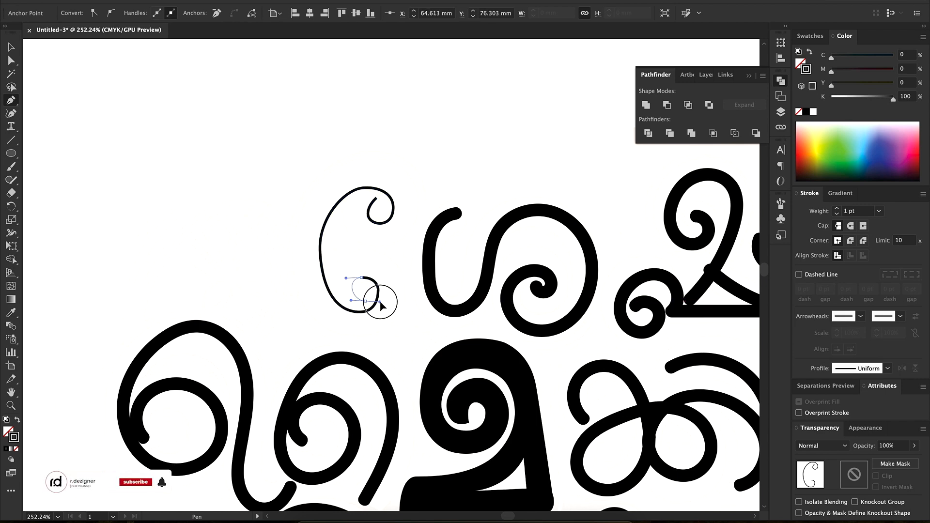
# Step: Draw the first letter's outer contour around both curls and close the outline at the upper curl's tip
pyautogui.moveTo(330, 283); pyautogui.dragTo(326, 246)
pyautogui.moveTo(393, 260); pyautogui.dragTo(403, 275)
pyautogui.moveTo(361, 333); pyautogui.dragTo(305, 332)
pyautogui.moveTo(295, 257); pyautogui.dragTo(295, 225)
pyautogui.moveTo(374, 158); pyautogui.dragTo(434, 162)
pyautogui.moveTo(413, 224); pyautogui.dragTo(350, 244)
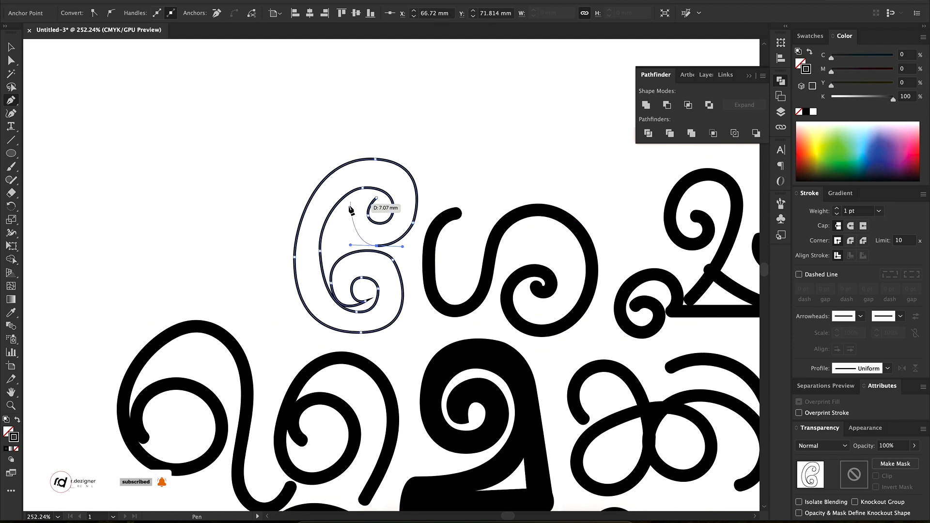
pyautogui.moveTo(376, 198); pyautogui.dragTo(406, 219)
# Step: Adjust the anchor points and handles at the tips of the first letter's upper and lower curls
pyautogui.press('a')
pyautogui.scroll(3, 347, 196)
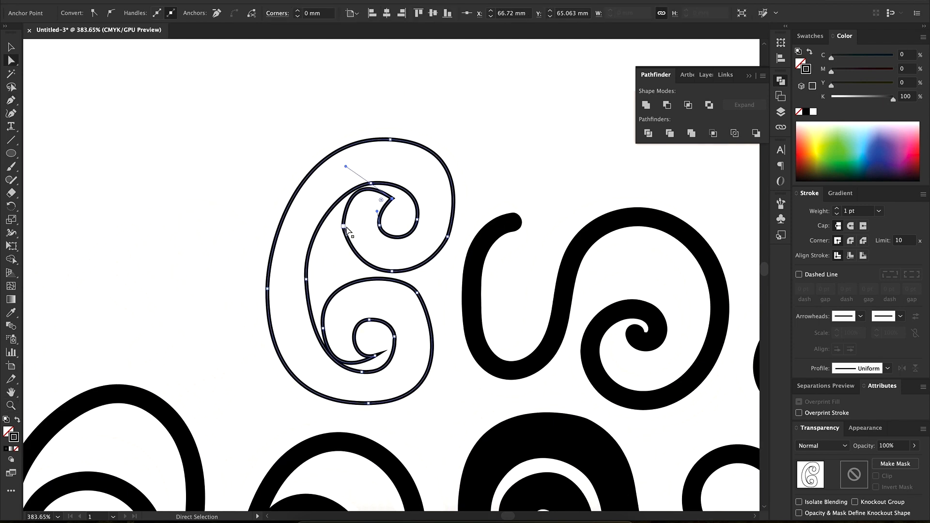
pyautogui.click(393, 198)
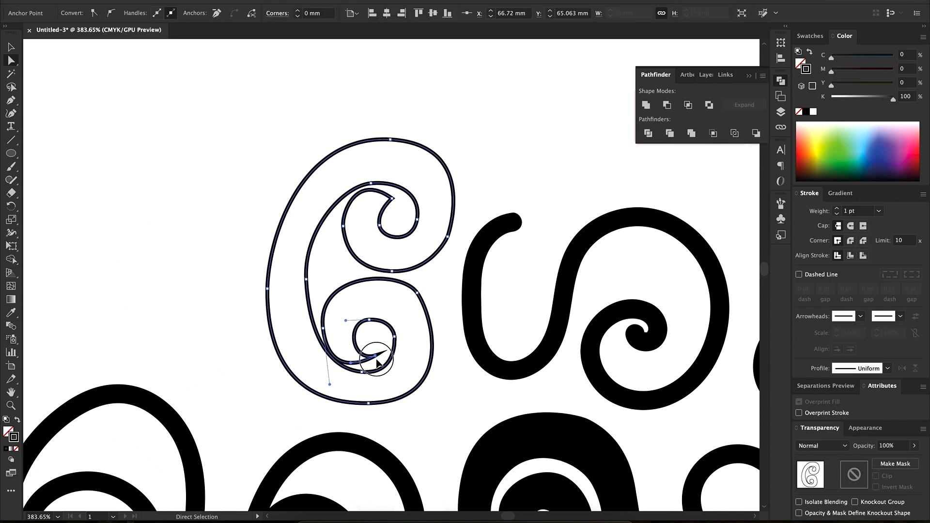
pyautogui.moveTo(353, 371); pyautogui.dragTo(351, 369)
# Step: Delete the brushed second letter of the top row and start its pen outline with the inner hook and large outer arc
pyautogui.moveTo(519, 297)
pyautogui.mouseDown()
pyautogui.moveTo(351, 304)
pyautogui.moveTo(314, 354)
pyautogui.mouseUp()
pyautogui.press('v')
pyautogui.click(382, 350)
pyautogui.press('Delete')
pyautogui.press('p')
pyautogui.click(356, 247)
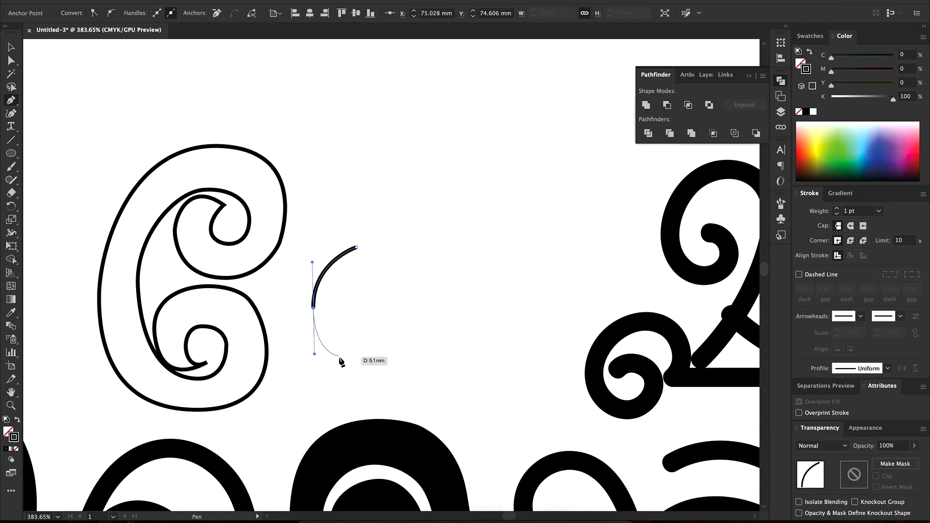
pyautogui.moveTo(465, 206); pyautogui.dragTo(541, 207)
pyautogui.moveTo(558, 327); pyautogui.dragTo(557, 373)
# Step: Extend the second letter's outline around the bottom of its bowl and inward to the spiral's tip
pyautogui.moveTo(483, 423); pyautogui.dragTo(439, 422)
pyautogui.moveTo(401, 353); pyautogui.dragTo(401, 301)
pyautogui.moveTo(463, 281); pyautogui.dragTo(496, 282)
pyautogui.moveTo(512, 334); pyautogui.dragTo(465, 379)
pyautogui.moveTo(450, 341); pyautogui.dragTo(478, 311)
pyautogui.click(450, 342)
# Step: Draw the second letter's contour back out of the spiral, around the hook's outer side, and close the path
pyautogui.moveTo(440, 340); pyautogui.dragTo(440, 351)
pyautogui.moveTo(477, 385); pyautogui.dragTo(515, 385)
pyautogui.moveTo(520, 296); pyautogui.dragTo(510, 260)
pyautogui.moveTo(397, 304); pyautogui.dragTo(396, 334)
pyautogui.moveTo(354, 400); pyautogui.dragTo(315, 401)
pyautogui.moveTo(277, 314); pyautogui.dragTo(279, 243)
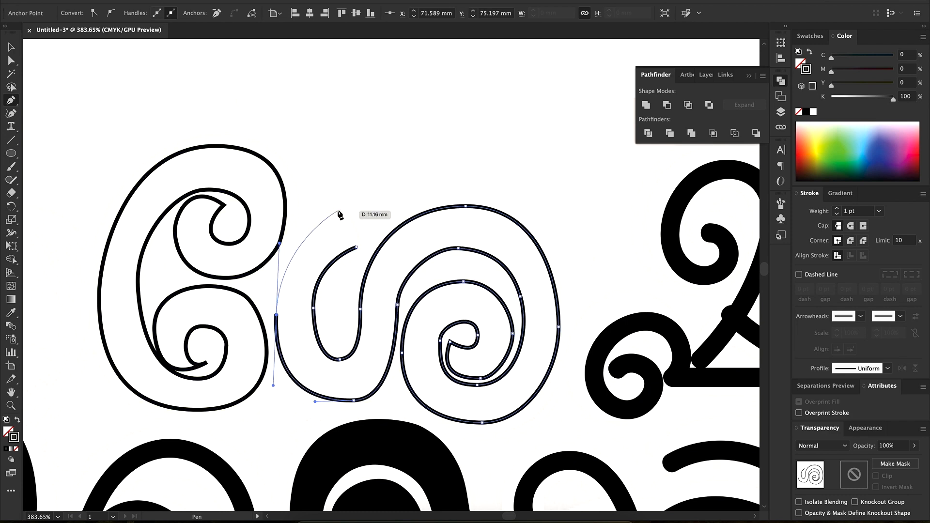
pyautogui.moveTo(356, 248); pyautogui.dragTo(352, 274)
# Step: Delete the brushed strokes of the third letter's lower part and draw its lower curl with the Pen tool
pyautogui.moveTo(568, 329); pyautogui.dragTo(297, 310)
pyautogui.keyDown('super'); pyautogui.click(414, 336); pyautogui.keyUp('super')
pyautogui.press('Delete')
pyautogui.keyDown('super'); pyautogui.click(442, 335); pyautogui.keyUp('super')
pyautogui.click(337, 359)
pyautogui.moveTo(387, 328); pyautogui.dragTo(388, 329)
pyautogui.moveTo(359, 398); pyautogui.dragTo(320, 407)
pyautogui.moveTo(299, 363); pyautogui.dragTo(295, 347)
pyautogui.moveTo(365, 276); pyautogui.dragTo(435, 275)
pyautogui.click(414, 335)
# Step: Remove the remaining brushed stroke and outline the third letter's upper spiral up to its outer arc
pyautogui.moveTo(485, 204); pyautogui.dragTo(484, 139)
pyautogui.keyDown('super'); pyautogui.click(501, 220); pyautogui.keyUp('super')
pyautogui.press('Delete')
pyautogui.moveTo(447, 165); pyautogui.dragTo(410, 165)
pyautogui.moveTo(425, 216); pyautogui.dragTo(415, 226)
pyautogui.click(425, 216)
pyautogui.moveTo(449, 192); pyautogui.dragTo(477, 193)
pyautogui.moveTo(468, 247); pyautogui.dragTo(408, 267)
pyautogui.moveTo(378, 223); pyautogui.dragTo(373, 202)
pyautogui.moveTo(450, 127); pyautogui.dragTo(517, 123)
# Step: Draw the third letter's stem and flat base, then close the outline around the lower curl
pyautogui.moveTo(509, 242); pyautogui.dragTo(487, 285)
pyautogui.click(488, 287)
pyautogui.moveTo(592, 325); pyautogui.dragTo(683, 325)
pyautogui.click(591, 325)
pyautogui.moveTo(583, 376); pyautogui.dragTo(568, 386)
pyautogui.click(392, 373)
pyautogui.moveTo(362, 308); pyautogui.dragTo(315, 308)
pyautogui.moveTo(356, 363); pyautogui.dragTo(324, 372)
pyautogui.moveTo(491, 304); pyautogui.dragTo(351, 313)
# Step: Draw a triangular counter in the third letter's base, subtract it with Minus Front, and swap to a solid black fill
pyautogui.keyDown('super'); pyautogui.click(306, 355); pyautogui.keyUp('super')
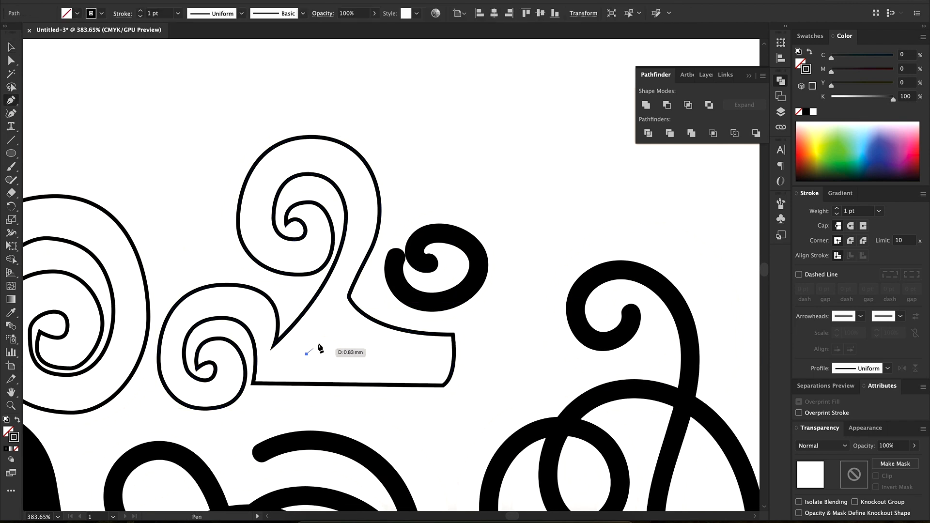
pyautogui.click(306, 354)
pyautogui.press('v')
pyautogui.press('super+shift+a')
pyautogui.click(341, 344)
pyautogui.keyDown('shift'); pyautogui.click(377, 320); pyautogui.keyUp('shift')
pyautogui.click(667, 105)
pyautogui.hotkey('shift', 'x')
pyautogui.press('super+shift+a')
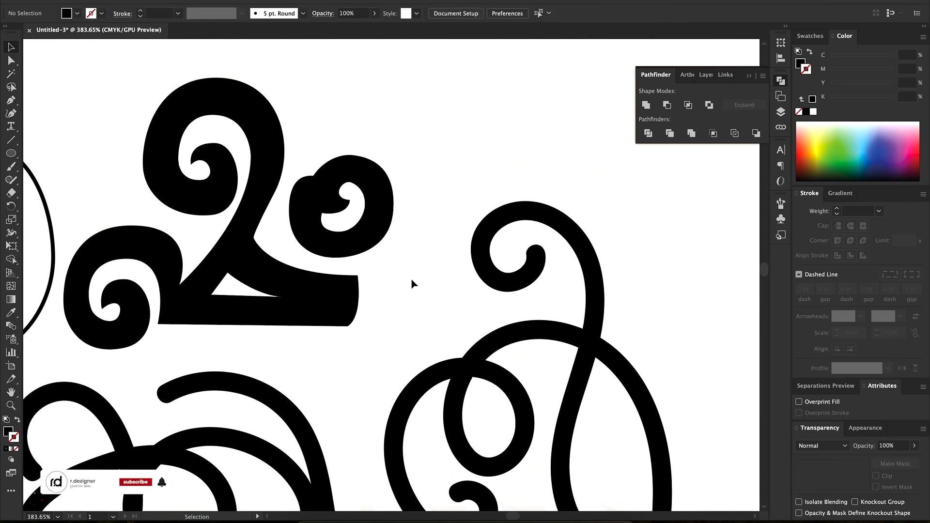
# Step: Delete the brushed letter at the left end of the second row and draw its replacement's small inner curl
pyautogui.hscroll(-5, 484, 242)
pyautogui.scroll(-3, 484, 242)
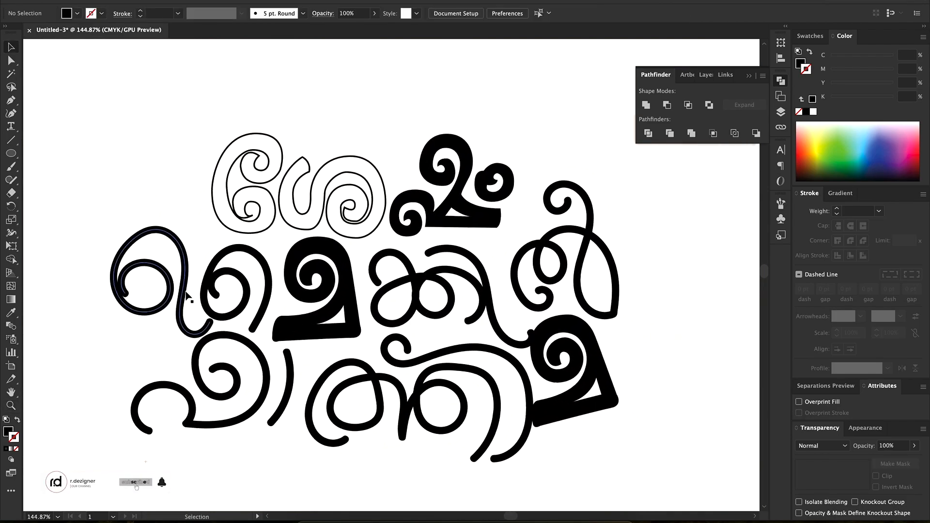
pyautogui.press('super+Tab')
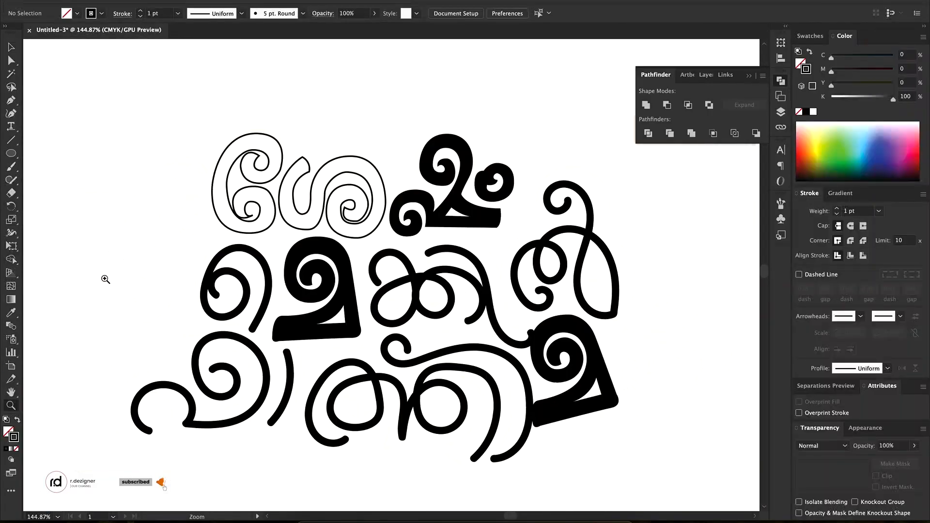
pyautogui.moveTo(105, 279); pyautogui.dragTo(255, 307)
pyautogui.click(229, 356)
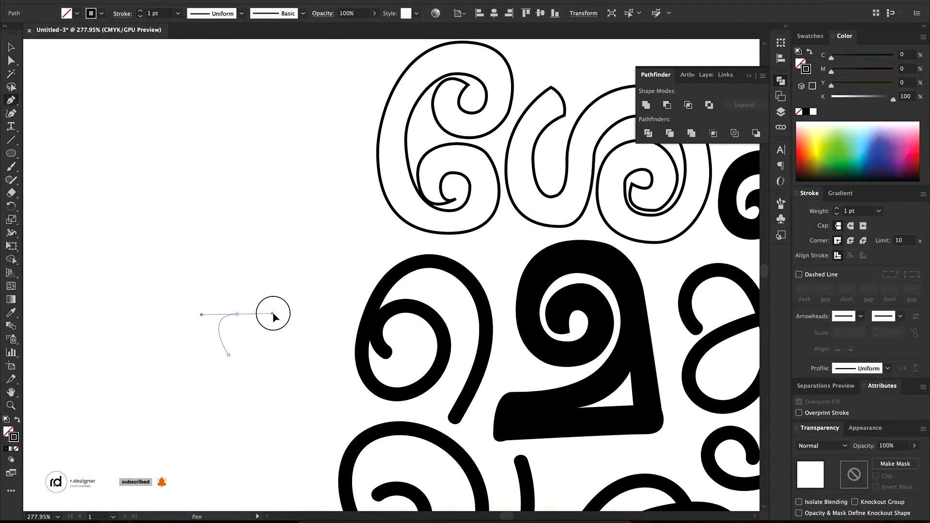
pyautogui.moveTo(215, 334); pyautogui.dragTo(215, 312)
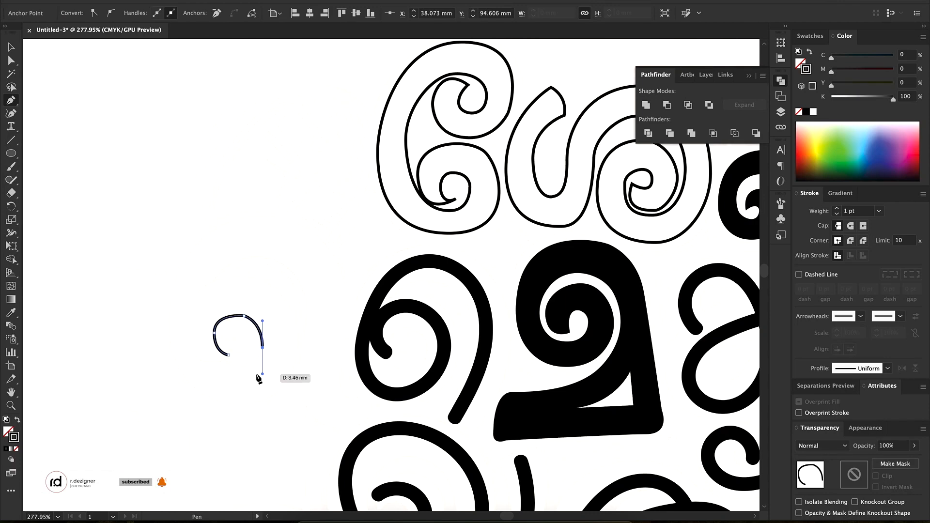
pyautogui.moveTo(213, 354); pyautogui.dragTo(186, 342)
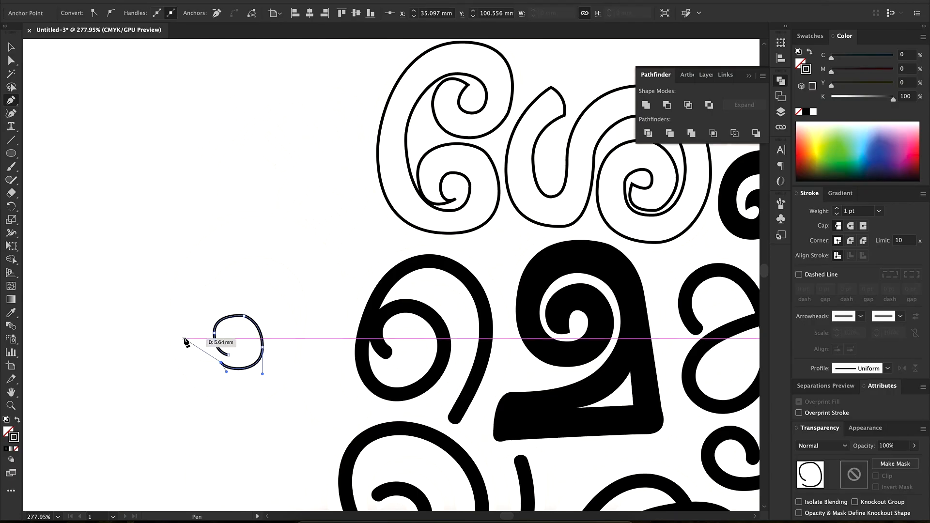
# Step: Draw the letter's separate outer contour from the inner arc around the bowl and down to the small hook
pyautogui.moveTo(258, 280); pyautogui.dragTo(301, 290)
pyautogui.moveTo(180, 270); pyautogui.dragTo(198, 205)
pyautogui.moveTo(332, 258); pyautogui.dragTo(351, 317)
pyautogui.moveTo(352, 400); pyautogui.dragTo(358, 391)
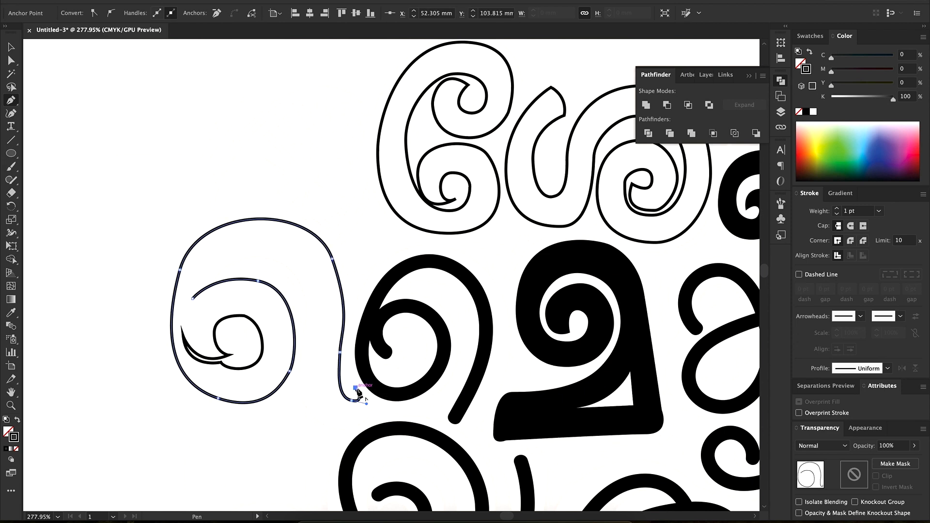
# Step: Close the outer contour along the inner stem edge and pointed arc, then toggle the fill and stroke swap to preview it
pyautogui.moveTo(355, 423); pyautogui.dragTo(321, 443)
pyautogui.moveTo(301, 375); pyautogui.dragTo(304, 349)
pyautogui.moveTo(297, 275); pyautogui.dragTo(279, 244)
pyautogui.moveTo(216, 279)
pyautogui.mouseDown()
pyautogui.moveTo(208, 302)
pyautogui.moveTo(190, 306)
pyautogui.mouseUp()
pyautogui.click(216, 279)
pyautogui.hotkey('shift', 'x')
pyautogui.hotkey('shift', 'x')
# Step: Convert the inner curl's top anchor to a smooth point and reshape the curve on its inner side using its handles
pyautogui.press('v')
pyautogui.click(256, 331)
pyautogui.press('a')
pyautogui.click(245, 315)
pyautogui.click(111, 13)
pyautogui.moveTo(228, 334); pyautogui.dragTo(351, 332)
pyautogui.click(187, 338)
pyautogui.moveTo(190, 314); pyautogui.dragTo(193, 293)
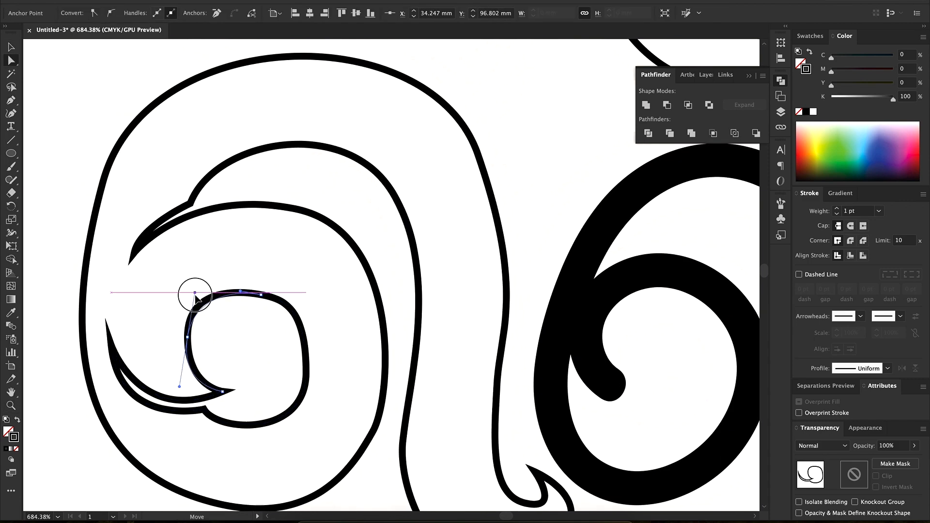
# Step: Delete the second brushed letter in the second row and refine the first letter's inner curl by reshaping its upper curve
pyautogui.moveTo(258, 312); pyautogui.dragTo(104, 385)
pyautogui.press('v')
pyautogui.click(350, 349)
pyautogui.press('Delete')
pyautogui.press('a')
pyautogui.click(176, 334)
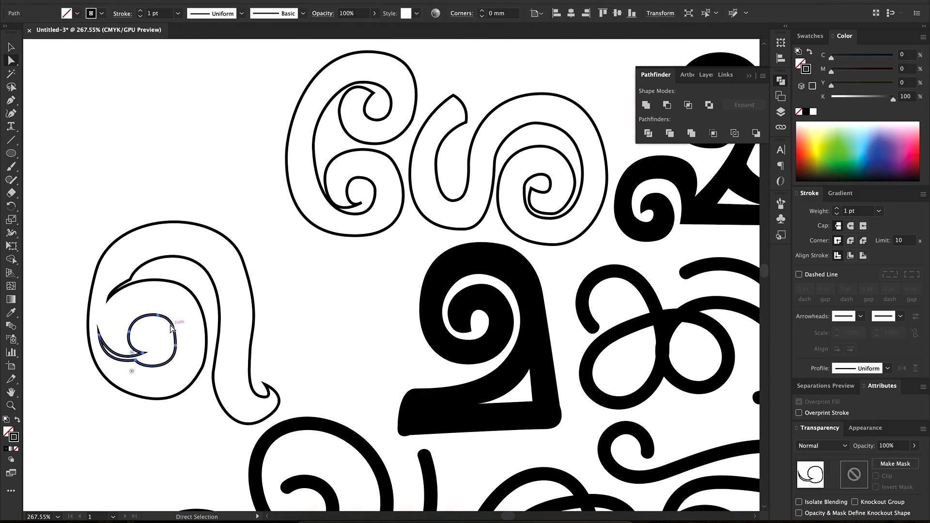
pyautogui.click(158, 316)
pyautogui.moveTo(176, 320); pyautogui.dragTo(176, 320)
# Step: Draw the second letter's outer edge from its left side over the rounded top to the slanted tail, then back up inside
pyautogui.click(265, 355)
pyautogui.moveTo(334, 248); pyautogui.dragTo(423, 236)
pyautogui.click(379, 424)
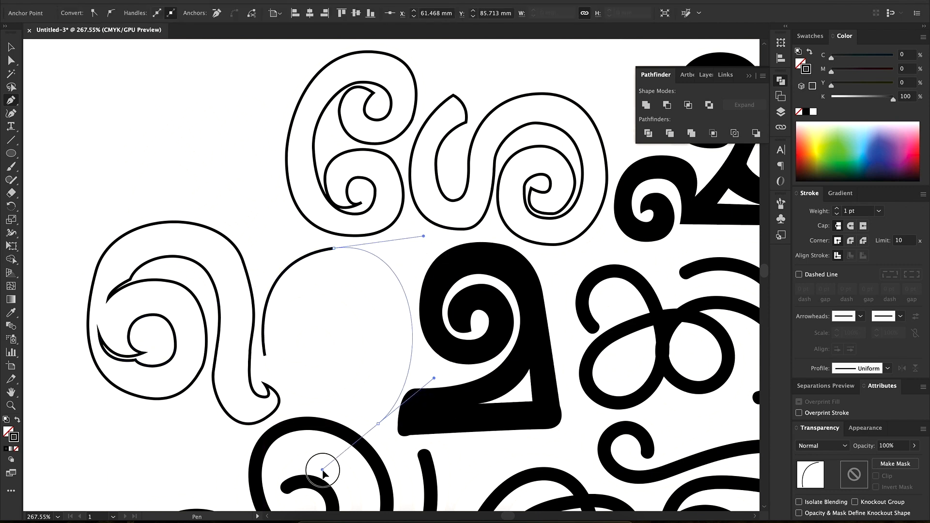
pyautogui.click(344, 403)
pyautogui.moveTo(378, 315); pyautogui.dragTo(363, 260)
# Step: Continue the second letter's contour with a pointed arc and the round inner edge of its bowl
pyautogui.press('Escape')
pyautogui.click(279, 312)
pyautogui.moveTo(338, 302); pyautogui.dragTo(378, 319)
pyautogui.moveTo(321, 396); pyautogui.dragTo(274, 399)
# Step: Draw a small pointed inner curl inside the second letter's bowl
pyautogui.click(270, 335)
pyautogui.moveTo(307, 356); pyautogui.dragTo(304, 322)
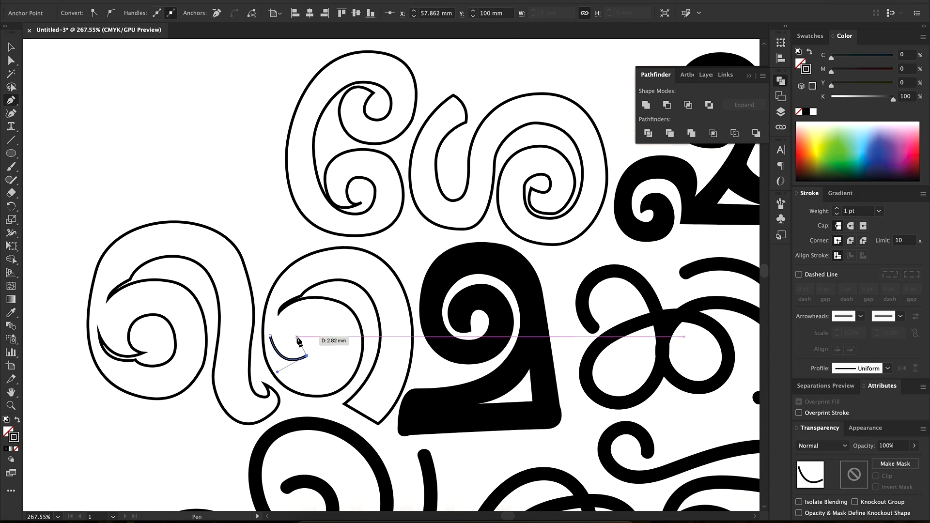
pyautogui.moveTo(319, 367); pyautogui.dragTo(299, 368)
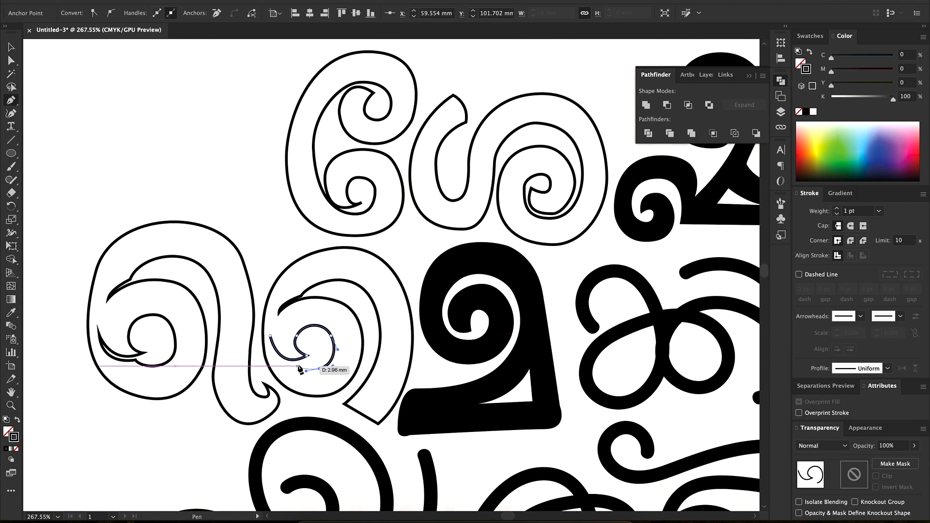
pyautogui.hotkey('ctrl', '-')
# Step: Draw the closed, multi-lobed outer contour of the letter following the large brushed one, with a pointed crescent on its right side
pyautogui.hscroll(3, 370, 353)
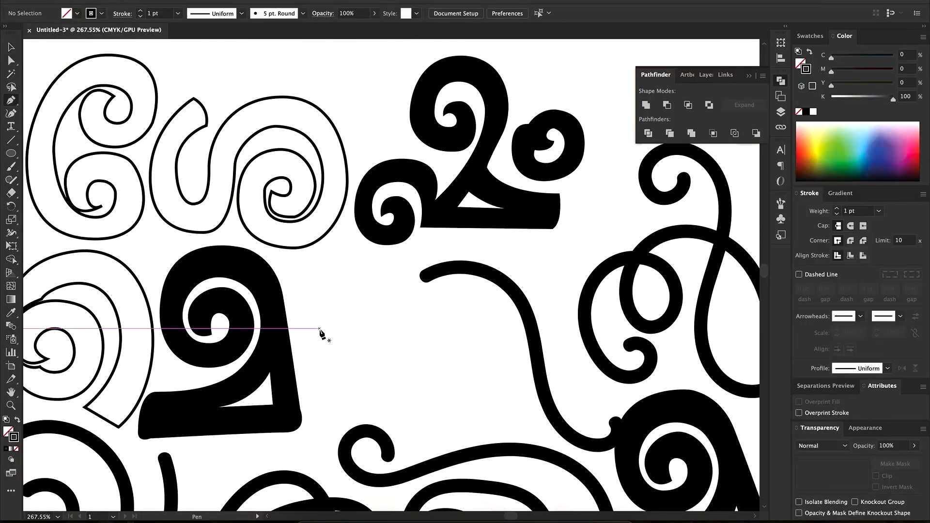
pyautogui.moveTo(327, 270); pyautogui.dragTo(362, 244)
pyautogui.moveTo(507, 310); pyautogui.dragTo(541, 344)
pyautogui.moveTo(479, 412); pyautogui.dragTo(426, 407)
pyautogui.click(479, 411)
pyautogui.moveTo(451, 314); pyautogui.dragTo(375, 306)
pyautogui.moveTo(482, 358); pyautogui.dragTo(481, 382)
pyautogui.moveTo(447, 416); pyautogui.dragTo(414, 423)
pyautogui.moveTo(323, 410); pyautogui.dragTo(284, 379)
pyautogui.click(319, 334)
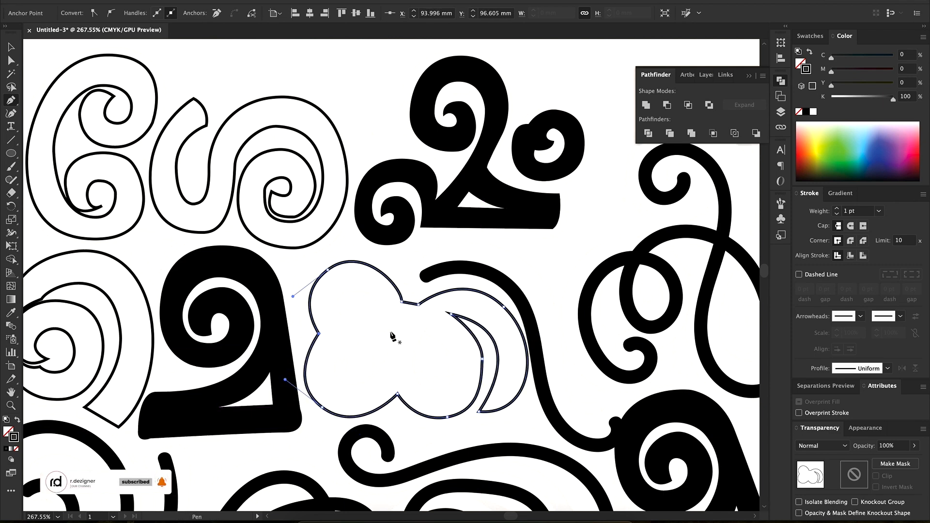
# Step: Draw the multi-lobed letter's three inner counters: lower-left teardrop, small upper loop and pointed right oval
pyautogui.moveTo(393, 329); pyautogui.dragTo(345, 387)
pyautogui.moveTo(289, 370); pyautogui.dragTo(289, 369)
pyautogui.moveTo(341, 383); pyautogui.dragTo(315, 370)
pyautogui.moveTo(392, 328); pyautogui.dragTo(355, 287)
pyautogui.click(379, 301)
pyautogui.moveTo(425, 348); pyautogui.dragTo(383, 332)
pyautogui.click(426, 333)
pyautogui.click(433, 321)
# Step: Delete the brushed S-shaped stroke crossing the right side of the multi-lobed letter
pyautogui.press('v')
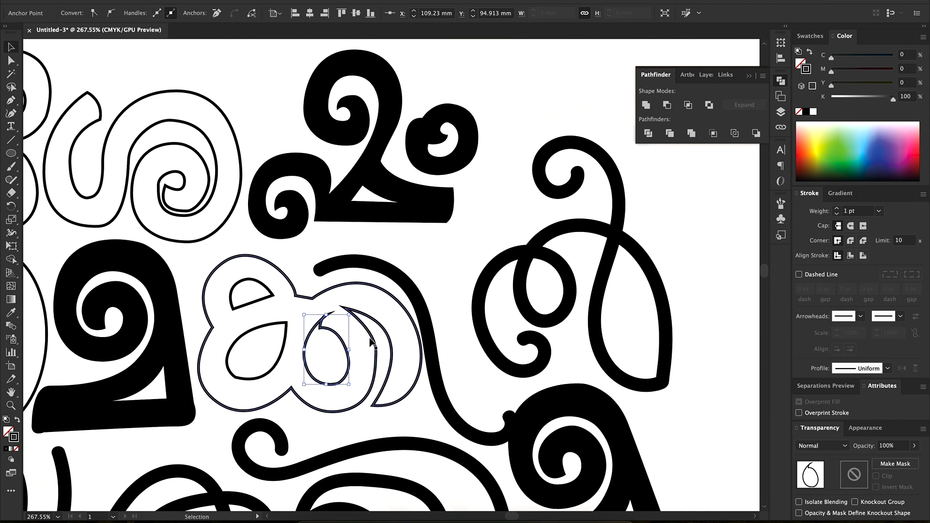
pyautogui.click(430, 342)
pyautogui.press('Delete')
pyautogui.press('p')
pyautogui.moveTo(404, 289); pyautogui.dragTo(452, 335)
pyautogui.moveTo(451, 424)
pyautogui.mouseDown()
pyautogui.moveTo(502, 472)
pyautogui.moveTo(502, 491)
pyautogui.mouseUp()
pyautogui.press('super+z')
pyautogui.press('super+z')
# Step: Draw a closed, tapering S-shaped stroke around the multi-lobed letter's upper right side, ending in a small upturned hook
pyautogui.moveTo(369, 268); pyautogui.dragTo(417, 276)
pyautogui.moveTo(427, 366); pyautogui.dragTo(426, 390)
pyautogui.moveTo(485, 432); pyautogui.dragTo(525, 425)
pyautogui.moveTo(498, 383); pyautogui.dragTo(455, 383)
pyautogui.moveTo(364, 236); pyautogui.dragTo(308, 244)
# Step: Smooth the outer right edge of the S-shaped stroke by adjusting its anchor and direction handle
pyautogui.hscroll(5, 310, 308)
pyautogui.press('a')
pyautogui.click(319, 278)
pyautogui.moveTo(332, 313); pyautogui.dragTo(341, 309)
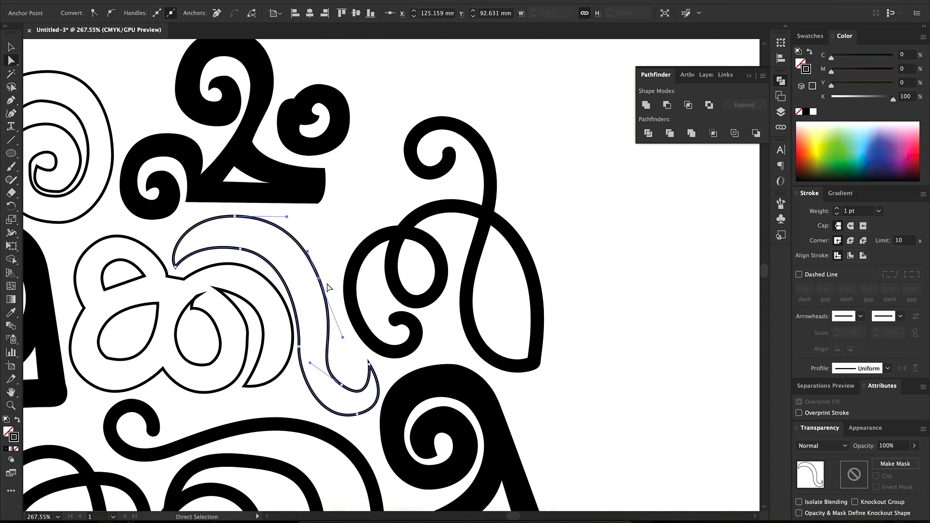
# Step: Delete the looped brushed letter at the right end of the second row and start its replacement with a small inner curl
pyautogui.press('v')
pyautogui.click(356, 310)
pyautogui.press('Delete')
pyautogui.press('p')
pyautogui.click(387, 326)
pyautogui.moveTo(396, 330); pyautogui.dragTo(396, 336)
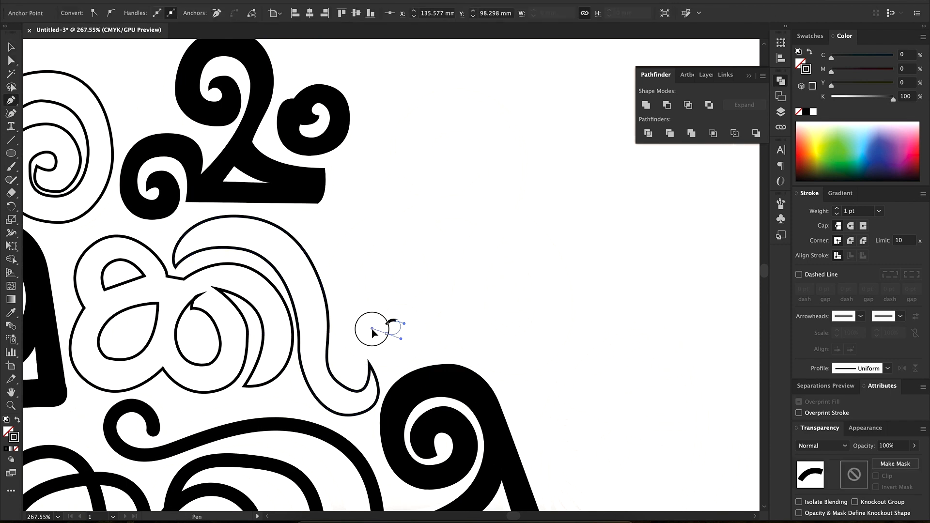
# Step: Continue the looped letter's contour through the left pointed crescent, the central notch and the short curved edge above it
pyautogui.moveTo(380, 238); pyautogui.dragTo(423, 199)
pyautogui.moveTo(379, 312); pyautogui.dragTo(446, 356)
pyautogui.click(427, 321)
pyautogui.moveTo(432, 222); pyautogui.dragTo(382, 152)
pyautogui.click(432, 222)
pyautogui.moveTo(479, 222); pyautogui.dragTo(521, 234)
pyautogui.click(479, 223)
# Step: Extend the contour around the large right bowl, over the top loop, into its inner curl and back down to the neck
pyautogui.moveTo(521, 371); pyautogui.dragTo(554, 368)
pyautogui.moveTo(561, 259); pyautogui.dragTo(388, 73)
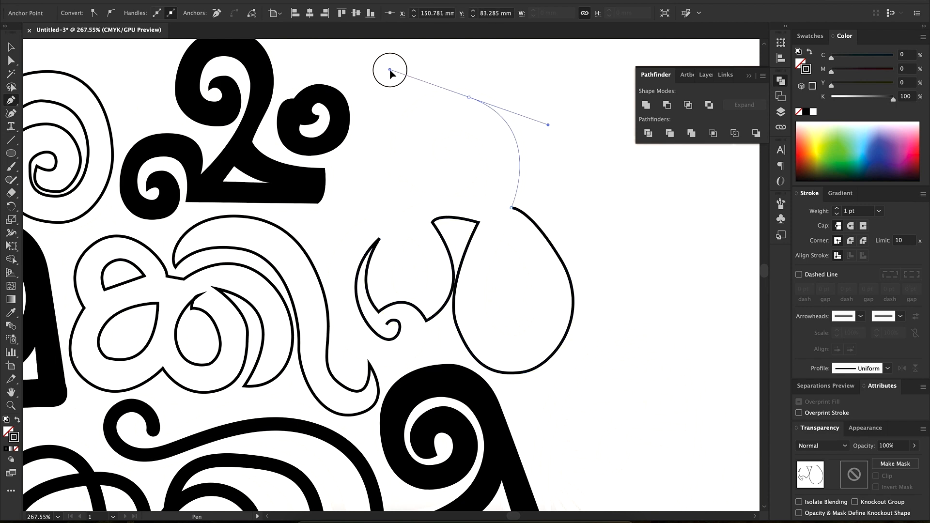
pyautogui.moveTo(416, 183); pyautogui.dragTo(446, 201)
pyautogui.moveTo(476, 173); pyautogui.dragTo(490, 160)
pyautogui.click(441, 143)
pyautogui.click(484, 198)
# Step: Close the looped letter's contour around its left bowl and along the inner edge of the small lower curl
pyautogui.click(404, 213)
pyautogui.moveTo(333, 253); pyautogui.dragTo(317, 300)
pyautogui.moveTo(359, 359); pyautogui.dragTo(382, 372)
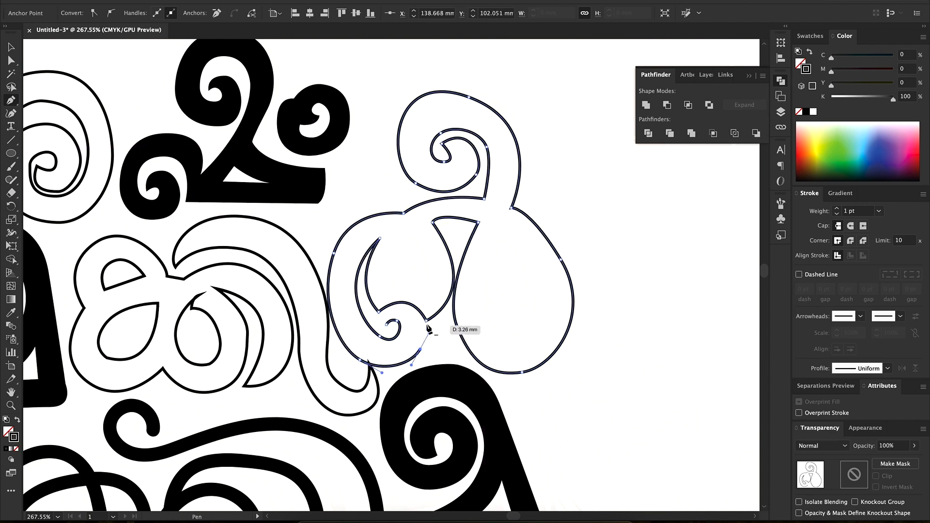
pyautogui.press('super+plus')
pyautogui.press('super+plus')
pyautogui.moveTo(386, 219); pyautogui.dragTo(378, 206)
pyautogui.moveTo(343, 236); pyautogui.dragTo(346, 272)
# Step: Draw pointed teardrop counters inside the looped letter's left and right bowls
pyautogui.click(379, 104)
pyautogui.moveTo(349, 173); pyautogui.dragTo(359, 221)
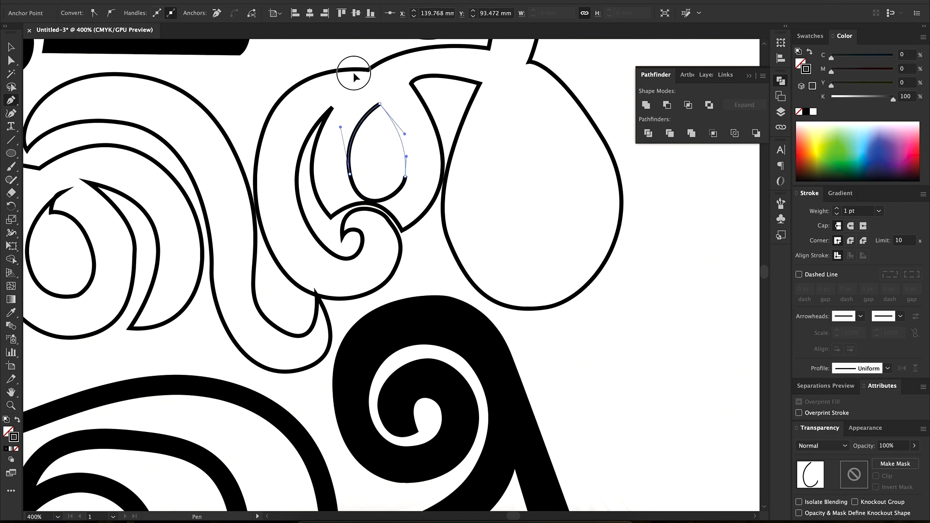
pyautogui.click(521, 85)
pyautogui.moveTo(488, 215); pyautogui.dragTo(494, 263)
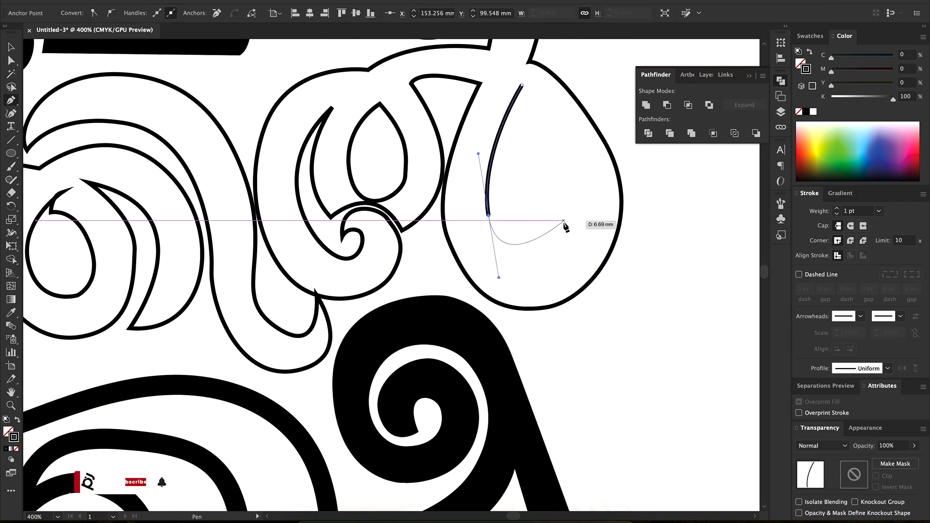
pyautogui.click(553, 250)
pyautogui.moveTo(561, 170); pyautogui.dragTo(549, 131)
# Step: Delete the brushed letter at the left end of the third row
pyautogui.moveTo(527, 231); pyautogui.dragTo(657, 287)
pyautogui.click(293, 388)
pyautogui.press('Delete')
# Step: Draw two circles to lay out the third row's first letter, making the right one about 19.8 mm across
pyautogui.press('z')
pyautogui.moveTo(161, 376); pyautogui.dragTo(216, 398)
pyautogui.moveTo(91, 301); pyautogui.dragTo(258, 481)
pyautogui.moveTo(260, 195); pyautogui.dragTo(377, 385)
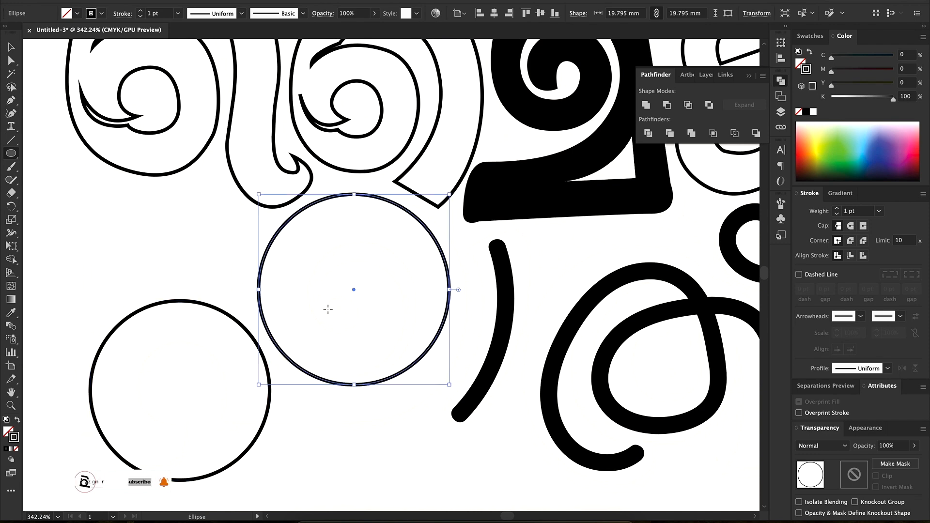
pyautogui.press('p')
pyautogui.click(323, 306)
pyautogui.moveTo(412, 262); pyautogui.dragTo(412, 262)
pyautogui.press('super+z')
pyautogui.press('super+z')
# Step: Draw smaller nested circles inside the right layout circle for the spiral, including an innermost one about 4.5 mm across
pyautogui.press('l')
pyautogui.moveTo(317, 273); pyautogui.dragTo(386, 379)
pyautogui.moveTo(325, 277); pyautogui.dragTo(403, 348)
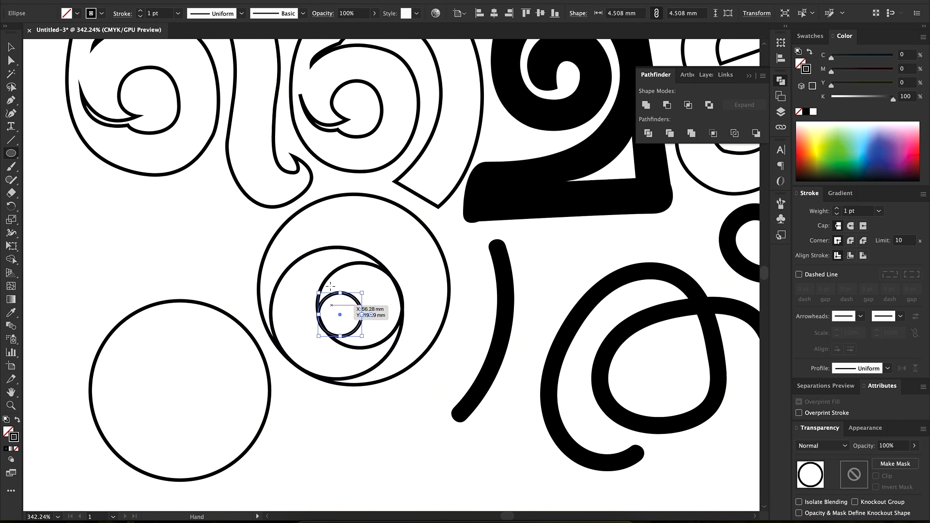
pyautogui.moveTo(383, 322); pyautogui.dragTo(403, 347)
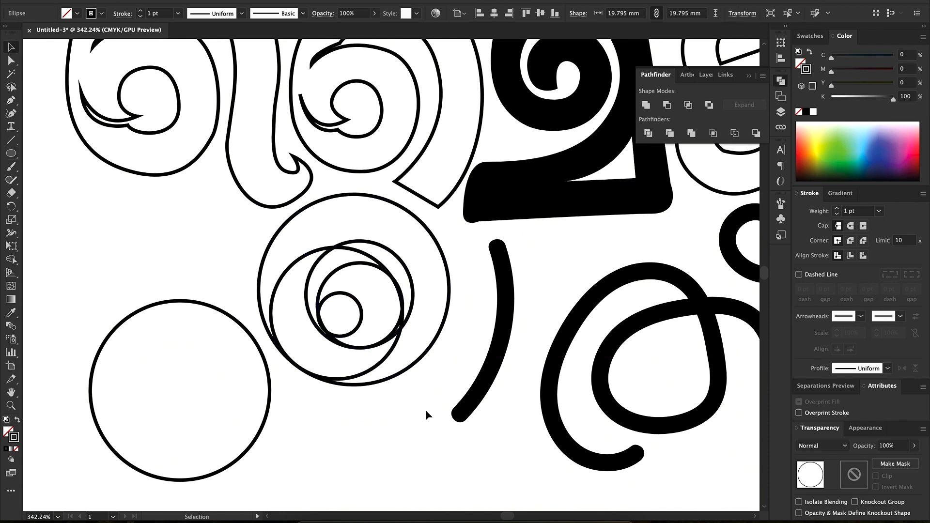
# Step: Draw the third row's first letter from the center of its spiral outward to a straight horizontal base line
pyautogui.press('p')
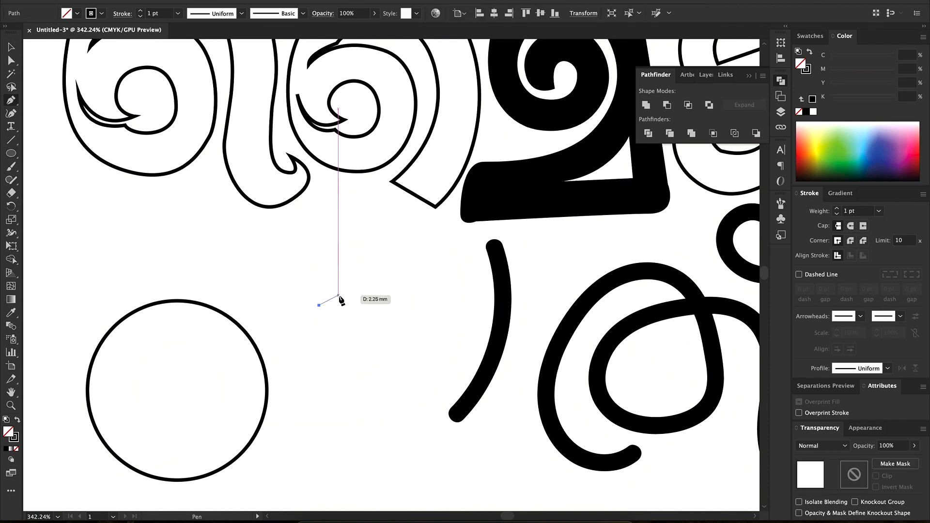
pyautogui.click(318, 304)
pyautogui.moveTo(338, 296); pyautogui.dragTo(359, 296)
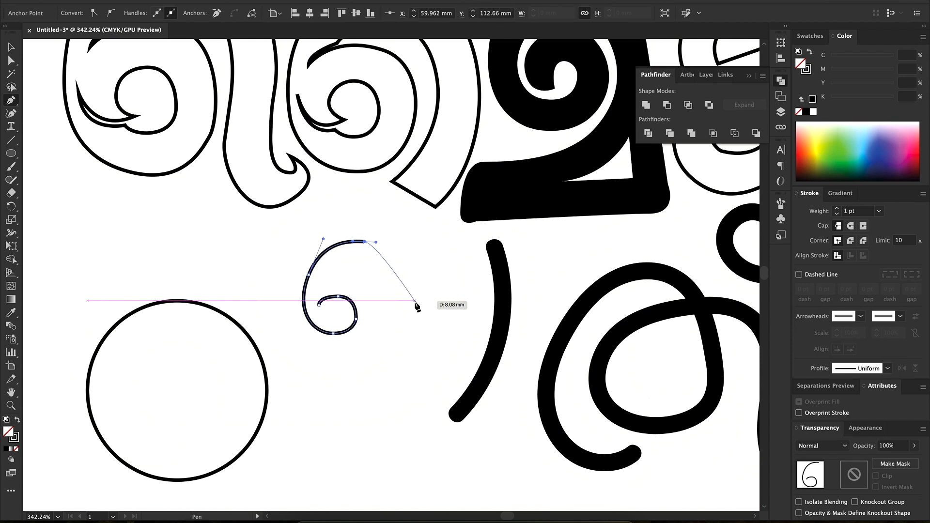
pyautogui.click(267, 385)
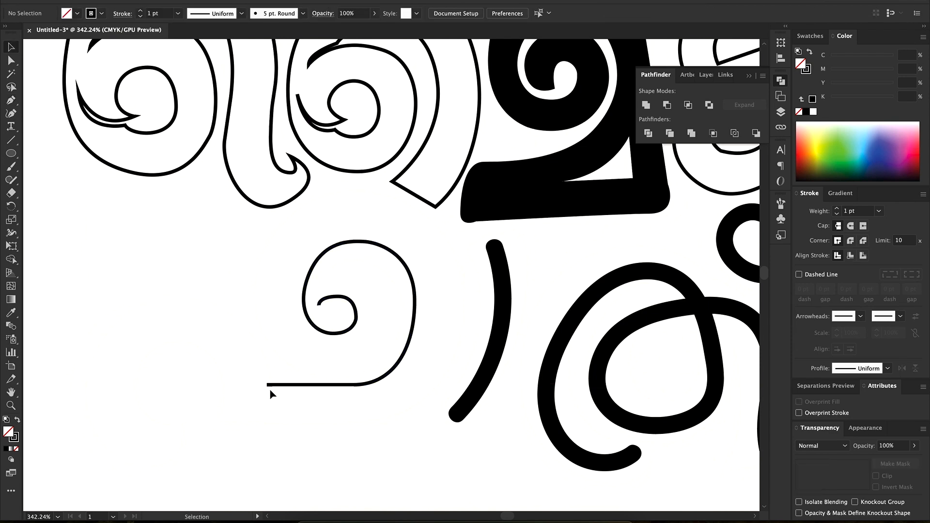
# Step: Extend the contour around the letter's open left lobe, rounding its lower end and tracing back along the inside arch
pyautogui.moveTo(148, 466); pyautogui.dragTo(190, 471)
pyautogui.click(181, 422)
pyautogui.moveTo(134, 401); pyautogui.dragTo(134, 365)
pyautogui.moveTo(175, 338); pyautogui.dragTo(213, 339)
pyautogui.moveTo(220, 420); pyautogui.dragTo(197, 456)
pyautogui.click(220, 421)
# Step: Draw the lower base edge and outer spiral curve, winding inward to close the contour at the spiral's center
pyautogui.click(335, 421)
pyautogui.moveTo(453, 353); pyautogui.dragTo(476, 276)
pyautogui.moveTo(415, 210); pyautogui.dragTo(386, 191)
pyautogui.moveTo(284, 225); pyautogui.dragTo(241, 269)
pyautogui.moveTo(284, 355); pyautogui.dragTo(318, 376)
pyautogui.moveTo(372, 367); pyautogui.dragTo(400, 353)
pyautogui.moveTo(399, 296); pyautogui.dragTo(332, 261)
pyautogui.moveTo(318, 305); pyautogui.dragTo(327, 328)
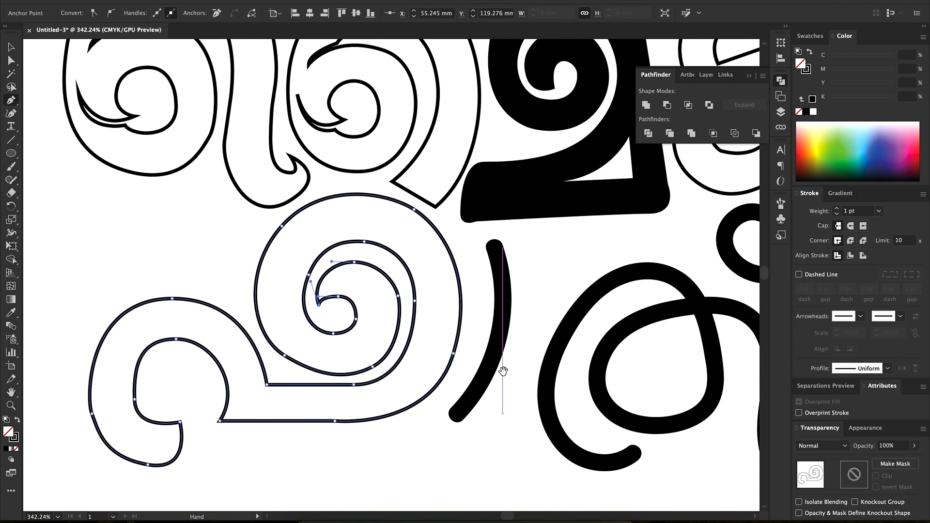
# Step: Delete the short brushed arc beside the spiral letter and draw a closed, tapering curved stroke in its place
pyautogui.moveTo(489, 383); pyautogui.dragTo(333, 392)
pyautogui.press('v')
pyautogui.click(338, 375)
pyautogui.press('Delete')
pyautogui.click(314, 259)
pyautogui.moveTo(371, 247); pyautogui.dragTo(361, 331)
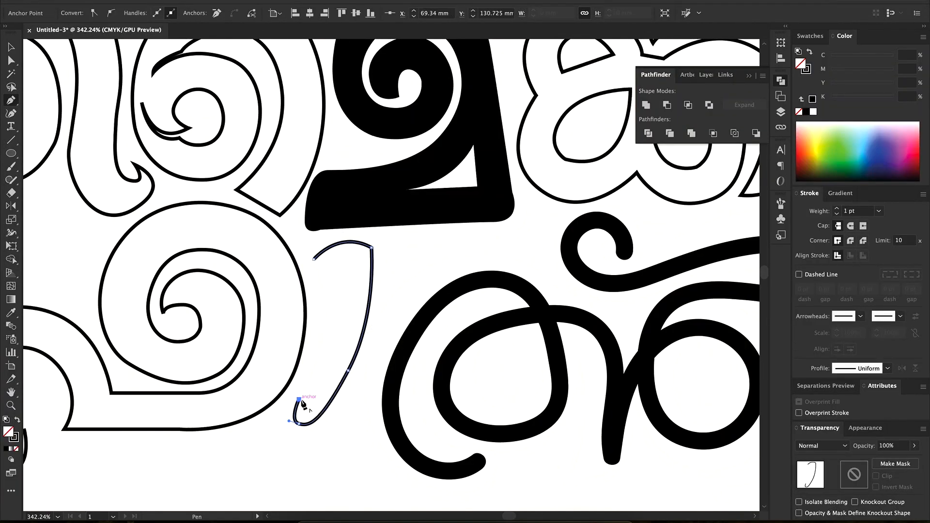
pyautogui.moveTo(281, 195); pyautogui.dragTo(281, 194)
# Step: Delete the looped brushed letter to the right of the tapering stroke in the third row
pyautogui.moveTo(515, 360); pyautogui.dragTo(332, 283)
pyautogui.press('v')
pyautogui.click(300, 237)
pyautogui.press('Delete')
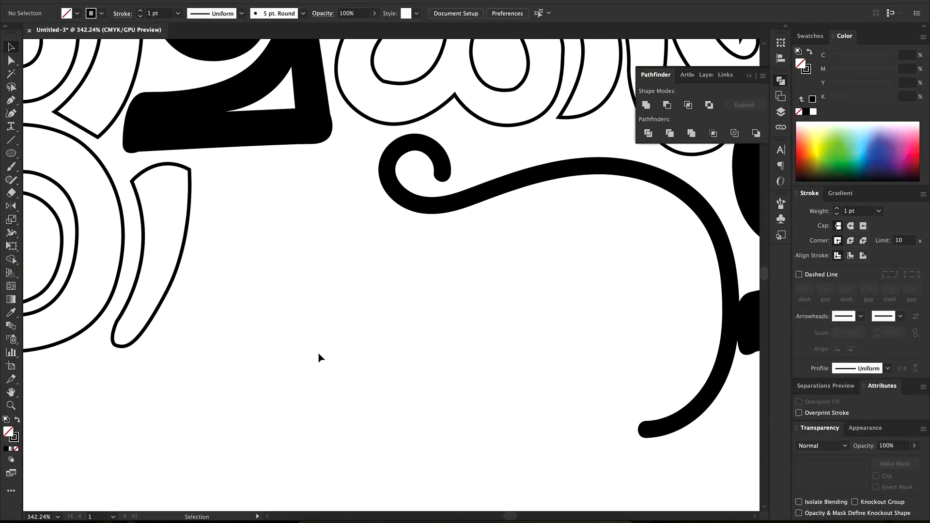
# Step: Start the replacement letter with a crescent in its left bowl, from the lower edge up to a pointed tip
pyautogui.press('p')
pyautogui.click(309, 375)
pyautogui.moveTo(227, 284); pyautogui.dragTo(228, 181)
pyautogui.hotkey('ctrl', 'z')
pyautogui.moveTo(229, 235); pyautogui.dragTo(228, 234)
pyautogui.moveTo(316, 212); pyautogui.dragTo(341, 211)
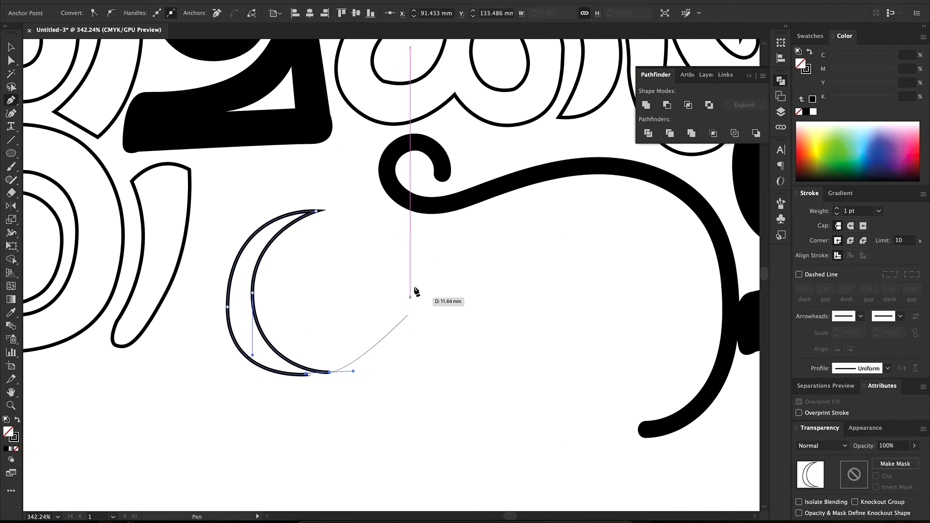
# Step: Continue the contour along the left bowl's inner edge and draw the central stem between two pointed tips
pyautogui.moveTo(391, 395); pyautogui.dragTo(361, 455)
pyautogui.click(391, 395)
pyautogui.moveTo(443, 355); pyautogui.dragTo(450, 295)
pyautogui.moveTo(467, 265); pyautogui.dragTo(479, 257)
pyautogui.click(468, 265)
# Step: Draw the round inner edge of the right bowl and the pointed crescent curving down to its lower tip
pyautogui.moveTo(476, 363); pyautogui.dragTo(514, 403)
pyautogui.moveTo(585, 360); pyautogui.dragTo(631, 394)
pyautogui.moveTo(536, 410); pyautogui.dragTo(497, 406)
pyautogui.click(536, 409)
# Step: Draw the outer edge around the right bowl, through the central notch and around the left bowl to close the contour
pyautogui.moveTo(621, 430); pyautogui.dragTo(667, 406)
pyautogui.moveTo(677, 306); pyautogui.dragTo(673, 275)
pyautogui.moveTo(587, 197); pyautogui.dragTo(517, 185)
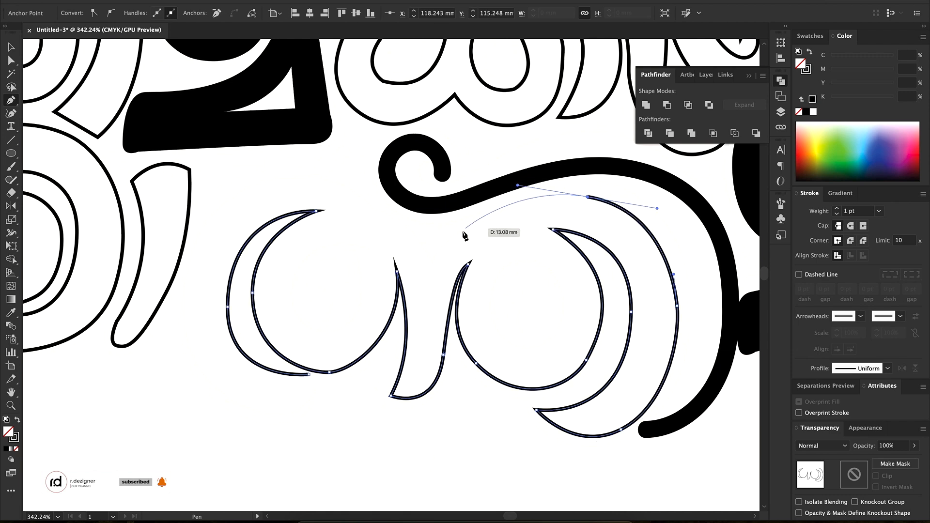
pyautogui.moveTo(430, 266); pyautogui.dragTo(427, 306)
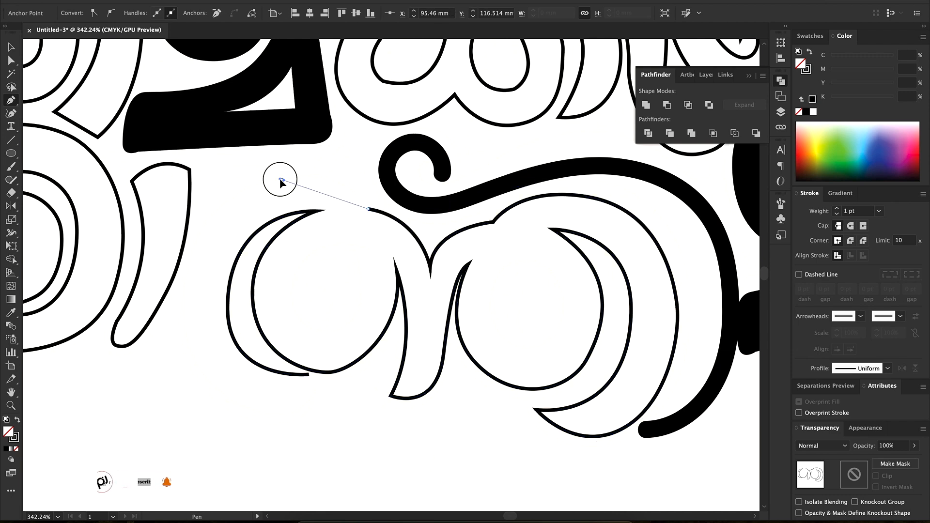
pyautogui.moveTo(185, 299); pyautogui.dragTo(187, 338)
pyautogui.moveTo(245, 406); pyautogui.dragTo(289, 423)
pyautogui.moveTo(309, 374); pyautogui.dragTo(297, 340)
# Step: Draw a closed rounded counter inside each of the letter's two bowls, left and right
pyautogui.click(381, 255)
pyautogui.moveTo(315, 247); pyautogui.dragTo(275, 262)
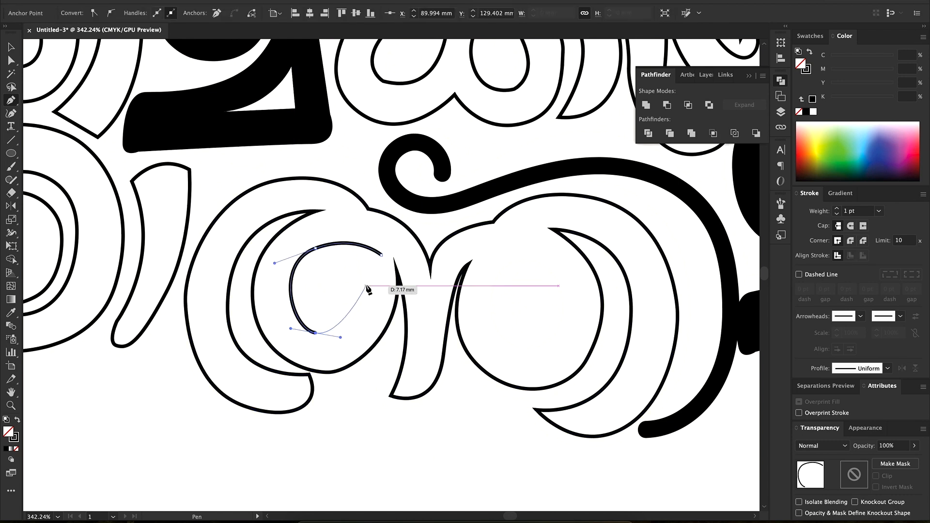
pyautogui.moveTo(499, 264); pyautogui.dragTo(566, 351)
pyautogui.moveTo(456, 286); pyautogui.dragTo(339, 361)
pyautogui.moveTo(528, 257); pyautogui.dragTo(625, 242)
# Step: Delete the rough brushed flourish that sweeps over the double-bowl letter
pyautogui.press('v')
pyautogui.click(475, 259)
pyautogui.press('Delete')
# Step: Draw the flourish's closed contour from its inner curl to a pointed lower tip and back around the curl, filled black
pyautogui.press('p')
pyautogui.click(309, 254)
pyautogui.press('super+z')
pyautogui.click(309, 254)
pyautogui.moveTo(314, 244)
pyautogui.mouseDown()
pyautogui.moveTo(314, 234)
pyautogui.moveTo(372, 234)
pyautogui.mouseUp()
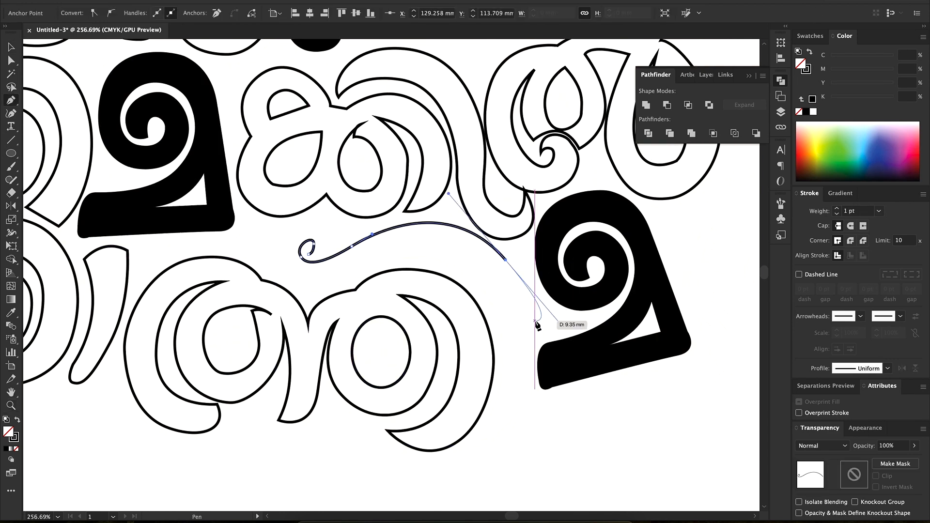
pyautogui.moveTo(475, 441); pyautogui.dragTo(512, 417)
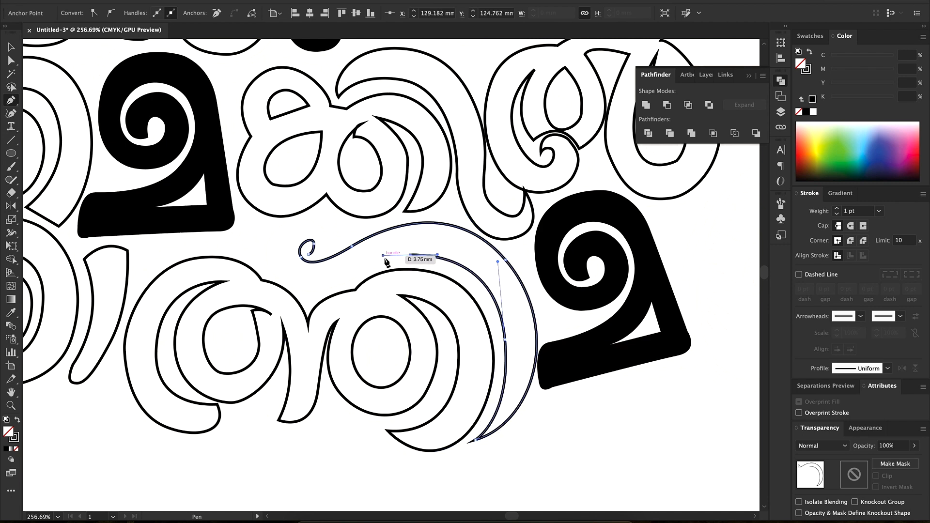
pyautogui.moveTo(302, 290); pyautogui.dragTo(285, 286)
pyautogui.moveTo(268, 246); pyautogui.dragTo(341, 223)
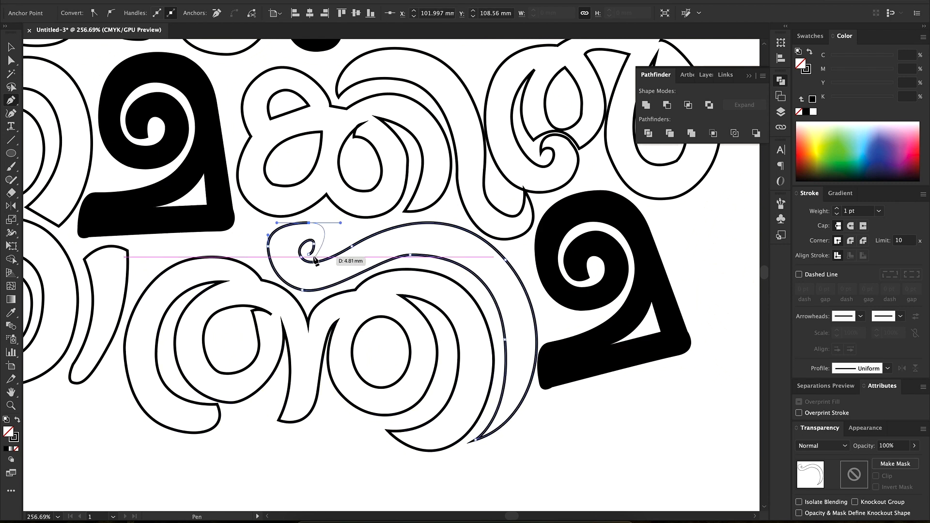
pyautogui.click(336, 225)
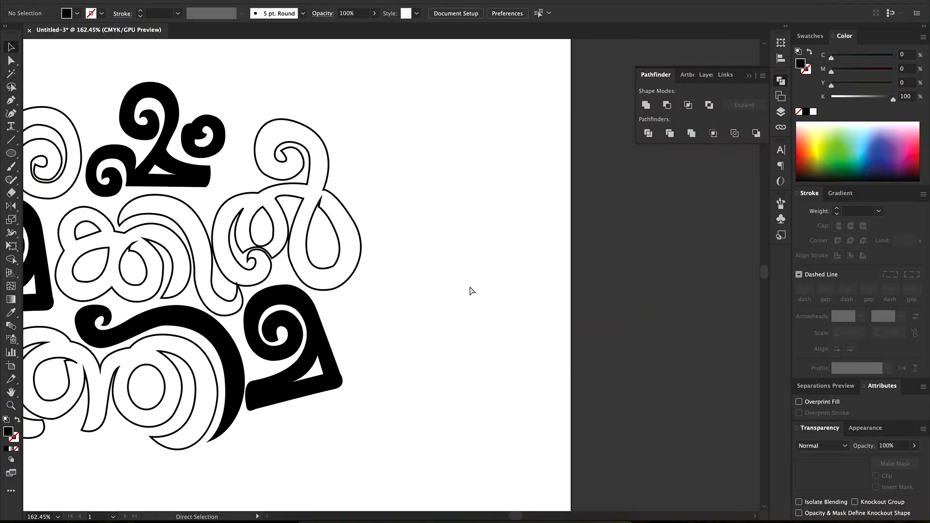
# Step: Paste the loudspeaker reference image and outline the cream wedge beside its horn, including the notch near the lower point
pyautogui.press('super+v')
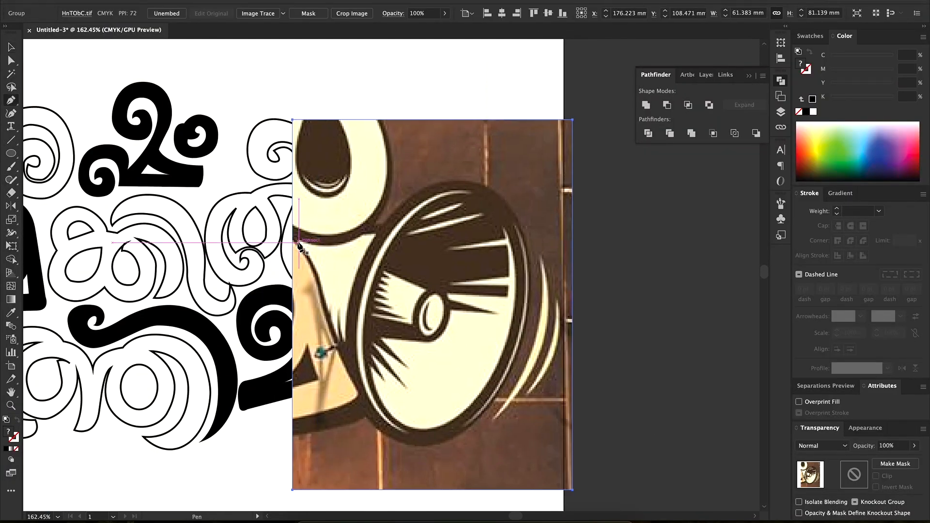
pyautogui.moveTo(365, 234); pyautogui.dragTo(380, 230)
pyautogui.moveTo(350, 424); pyautogui.dragTo(349, 424)
pyautogui.click(346, 342)
pyautogui.hotkey('shift', 'x')
pyautogui.click(341, 342)
pyautogui.moveTo(323, 305); pyautogui.dragTo(323, 280)
pyautogui.moveTo(296, 240); pyautogui.dragTo(278, 227)
# Step: Trace the left side of the horn's rim as an open curve and adjust its handles to match the reference
pyautogui.moveTo(475, 195); pyautogui.dragTo(370, 292)
pyautogui.moveTo(324, 408); pyautogui.dragTo(324, 407)
pyautogui.press('super+z')
pyautogui.hscroll(1, 438, 199)
pyautogui.moveTo(327, 369); pyautogui.dragTo(333, 364)
pyautogui.press('a')
pyautogui.click(369, 270)
pyautogui.press('super+z')
pyautogui.moveTo(411, 168)
pyautogui.mouseDown()
pyautogui.moveTo(413, 182)
pyautogui.moveTo(412, 173)
pyautogui.mouseUp()
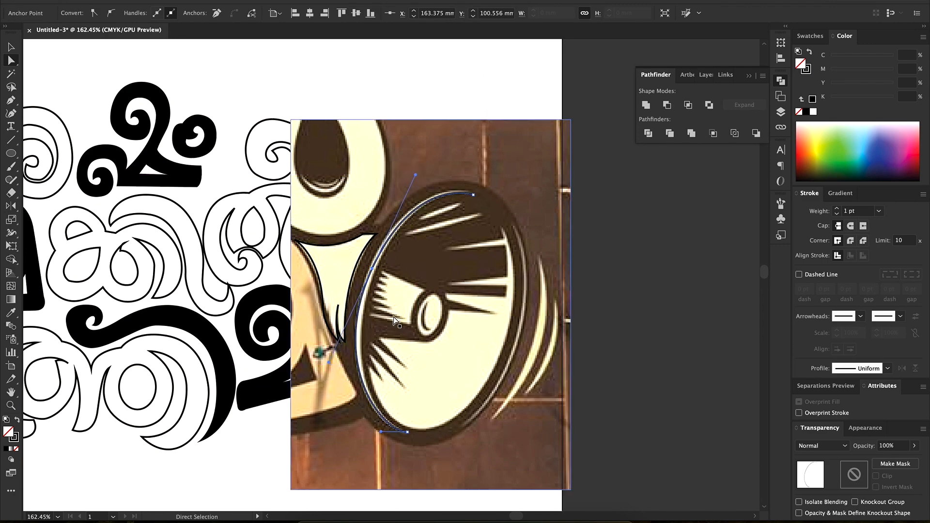
pyautogui.scroll(5, 379, 314)
pyautogui.moveTo(302, 401); pyautogui.dragTo(300, 390)
# Step: Thicken the left rim curve's stroke and apply a tapered width profile
pyautogui.scroll(-3, 477, 286)
pyautogui.press('v')
pyautogui.click(837, 209)
pyautogui.click(837, 209)
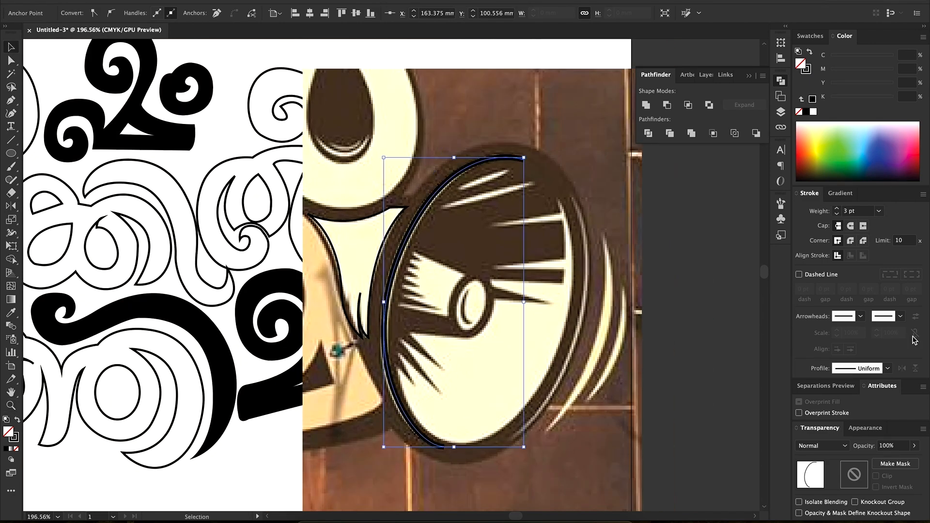
pyautogui.click(887, 369)
pyautogui.click(851, 406)
pyautogui.click(838, 208)
# Step: Trace the horn's central cone as a closed shape with a jagged left edge and fill it black
pyautogui.press('p')
pyautogui.scroll(4, 681, 394)
pyautogui.click(297, 182)
pyautogui.click(372, 213)
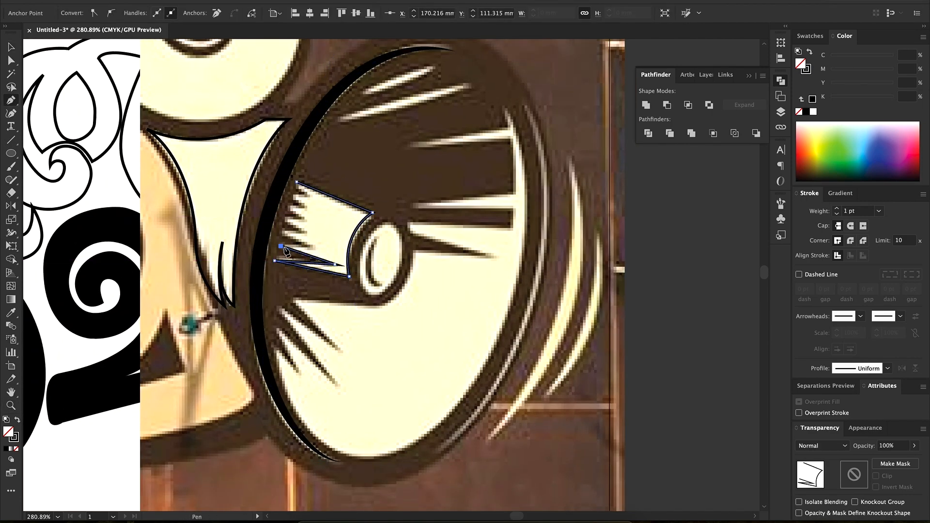
pyautogui.click(307, 197)
pyautogui.click(296, 182)
pyautogui.hotkey('shift', 'x')
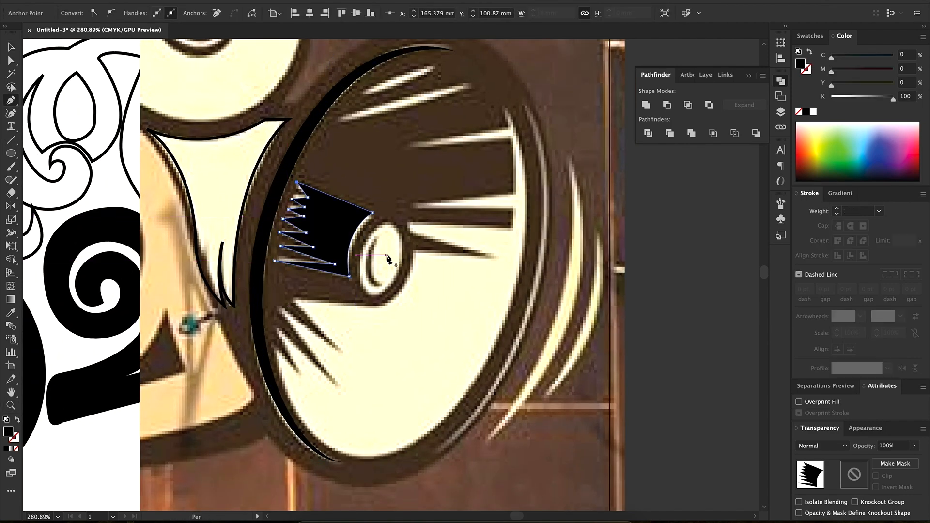
# Step: Outline the knob at the cone's end with a tilted, unfilled ellipse of about 5.7 by 9.2 mm
pyautogui.moveTo(404, 297); pyautogui.dragTo(405, 297)
pyautogui.press('e')
pyautogui.moveTo(408, 299); pyautogui.dragTo(401, 304)
pyautogui.hotkey('shift', 'x')
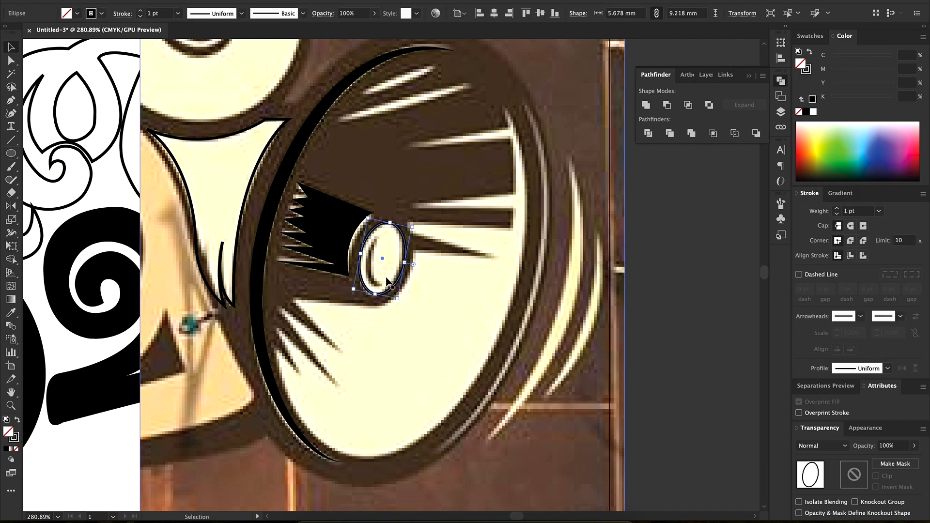
pyautogui.scroll(6, 379, 281)
pyautogui.press('e')
pyautogui.moveTo(333, 304); pyautogui.dragTo(329, 309)
# Step: Duplicate the knob's ellipse in place and scale the copy down inside it
pyautogui.press('l')
pyautogui.hotkey('ctrl', 'c')
pyautogui.hotkey('ctrl', 'f')
pyautogui.press('e')
pyautogui.moveTo(440, 185); pyautogui.dragTo(460, 194)
# Step: Add two anchor points to the inner ellipse and remove its right side, leaving a curved highlight on the left
pyautogui.scroll(6, 377, 220)
pyautogui.click(372, 198)
pyautogui.click(391, 352)
pyautogui.press('a')
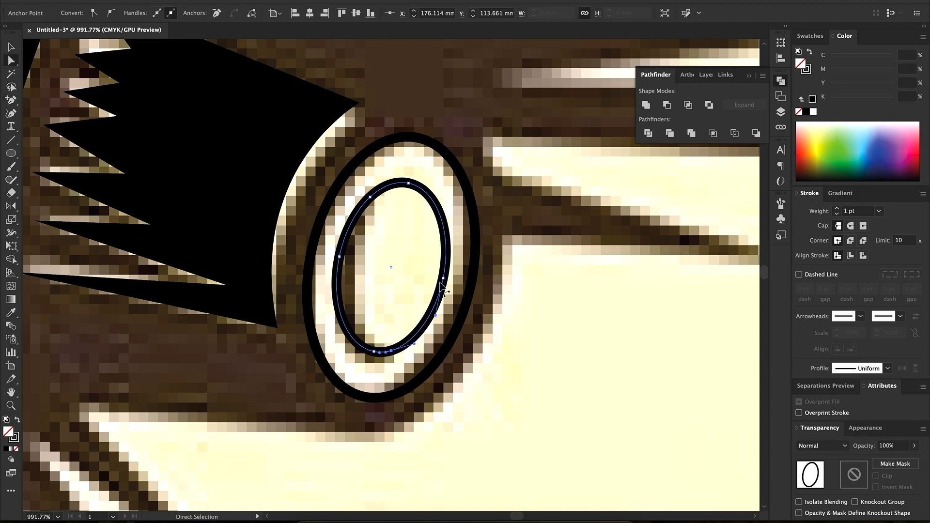
pyautogui.click(443, 277)
pyautogui.press('Delete')
pyautogui.click(408, 183)
pyautogui.press('Delete')
# Step: Start the contour of the horn's light area with the zigzag spikes at its lower left and the curve under the knob
pyautogui.keyDown('super'); pyautogui.moveTo(429, 252); pyautogui.dragTo(383, 334); pyautogui.keyUp('super')
pyautogui.click(318, 391)
pyautogui.click(288, 332)
pyautogui.click(364, 400)
pyautogui.moveTo(451, 246); pyautogui.dragTo(457, 200)
pyautogui.click(452, 247)
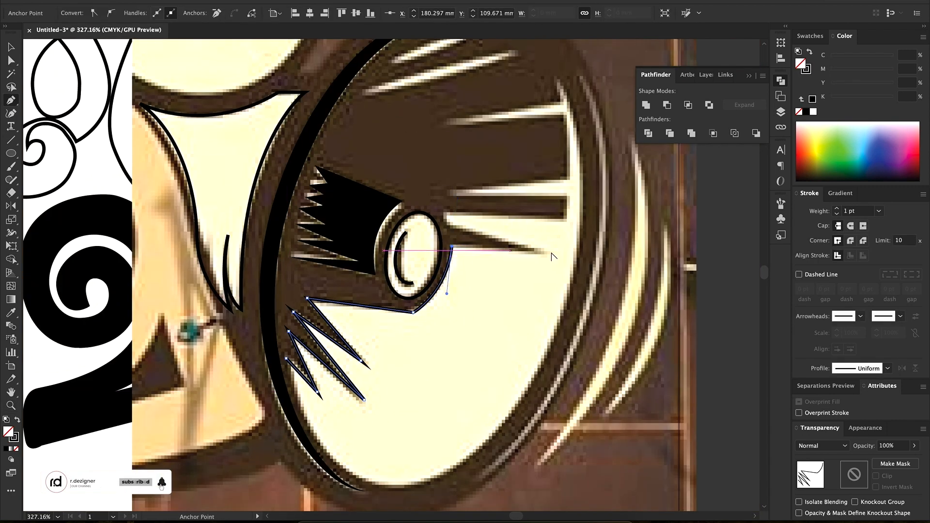
# Step: Continue the contour through the pointed shadow wedges right of the knob up to the tip at the upper right
pyautogui.click(445, 211)
pyautogui.click(568, 221)
pyautogui.click(565, 194)
pyautogui.click(447, 195)
pyautogui.click(571, 176)
pyautogui.click(565, 114)
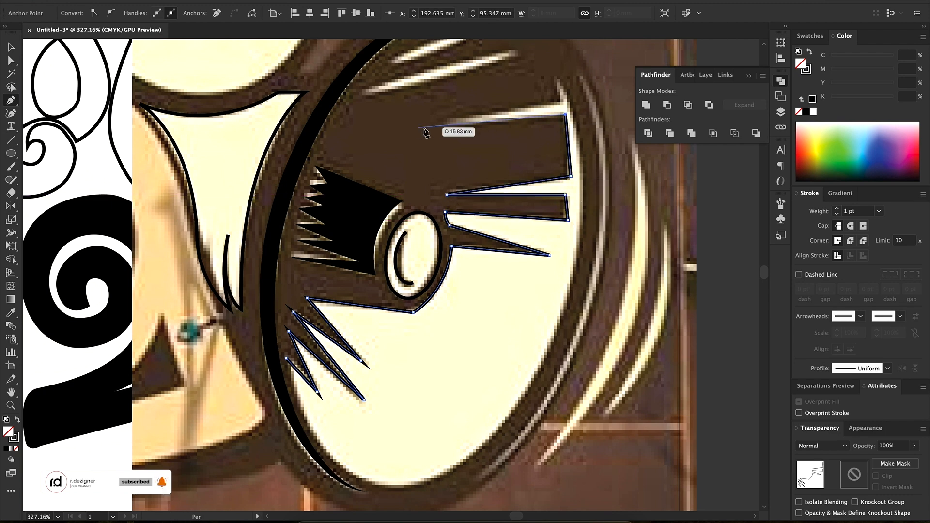
pyautogui.click(556, 78)
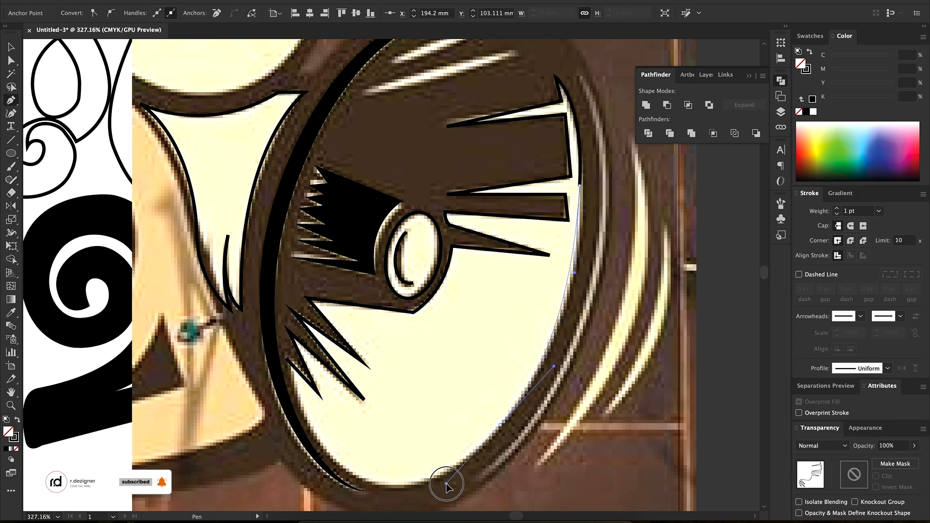
# Step: Draw the curved right and lower edges of the light area back to the zigzag spikes to close the contour
pyautogui.moveTo(565, 307); pyautogui.dragTo(523, 448)
pyautogui.moveTo(395, 486); pyautogui.dragTo(354, 489)
pyautogui.moveTo(286, 358); pyautogui.dragTo(274, 285)
pyautogui.hotkey('shift', 'x')
pyautogui.hotkey('shift', 'x')
# Step: Draw two pointed highlight slivers in the upper part of the horn's opening
pyautogui.moveTo(458, 102); pyautogui.dragTo(386, 208)
pyautogui.click(288, 198)
pyautogui.moveTo(447, 158); pyautogui.dragTo(517, 152)
pyautogui.click(447, 157)
pyautogui.moveTo(287, 198); pyautogui.dragTo(229, 198)
pyautogui.click(319, 167)
pyautogui.moveTo(405, 136); pyautogui.dragTo(469, 130)
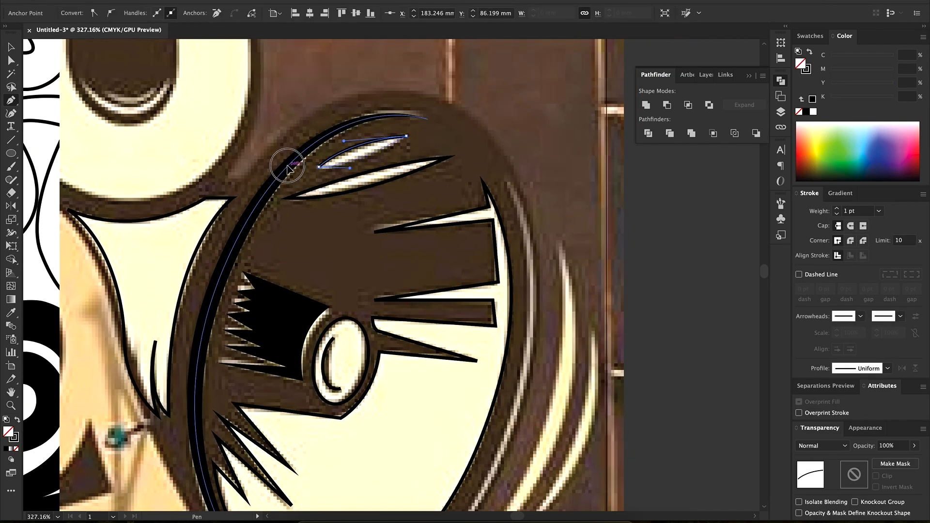
pyautogui.moveTo(291, 167); pyautogui.dragTo(284, 165)
# Step: Draw an ellipse over the horn's rim and rotate, scale and position it to match the reference
pyautogui.moveTo(516, 231); pyautogui.dragTo(480, 105)
pyautogui.moveTo(497, 453)
pyautogui.mouseDown()
pyautogui.moveTo(473, 382)
pyautogui.moveTo(465, 429)
pyautogui.moveTo(484, 452)
pyautogui.mouseUp()
pyautogui.press('e')
pyautogui.moveTo(569, 280); pyautogui.dragTo(559, 306)
pyautogui.press('v')
pyautogui.moveTo(467, 305); pyautogui.dragTo(468, 317)
pyautogui.moveTo(481, 242); pyautogui.dragTo(530, 248)
pyautogui.moveTo(527, 272); pyautogui.dragTo(489, 263)
pyautogui.moveTo(321, 451); pyautogui.dragTo(316, 487)
pyautogui.moveTo(398, 447); pyautogui.dragTo(394, 440)
pyautogui.press('e')
pyautogui.moveTo(529, 238); pyautogui.dragTo(508, 250)
# Step: Add anchor points to the rim ellipse and delete the other segments, leaving only the arc along the right rim
pyautogui.press('p')
pyautogui.click(477, 56)
pyautogui.click(376, 453)
pyautogui.press('a')
pyautogui.click(299, 474)
pyautogui.press('Delete')
pyautogui.click(213, 200)
pyautogui.press('Delete')
pyautogui.scroll(4, 381, 69)
pyautogui.click(381, 70)
pyautogui.press('Delete')
pyautogui.scroll(-5, 467, 127)
# Step: Thicken the right rim arc's stroke and apply a tapered width profile
pyautogui.press('v')
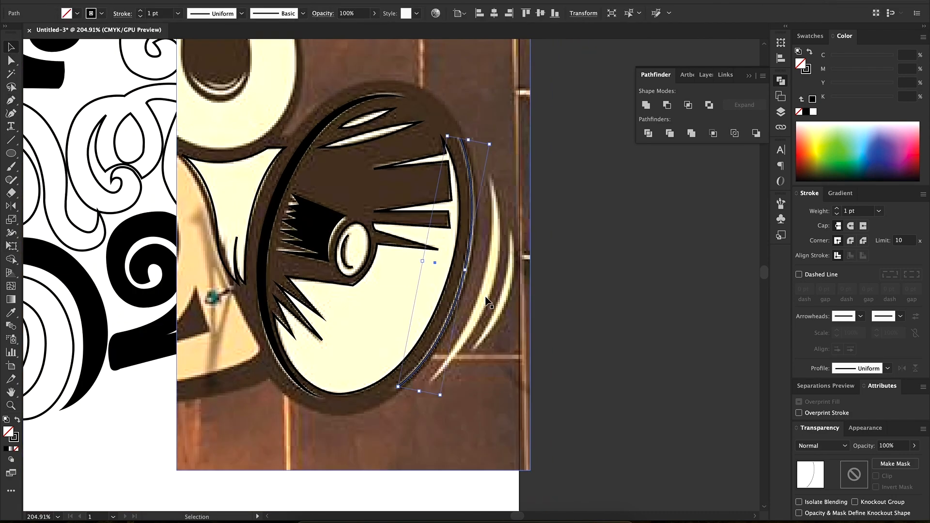
pyautogui.doubleClick(836, 209)
pyautogui.click(887, 368)
pyautogui.click(850, 400)
pyautogui.click(605, 334)
# Step: Draw a curved motion line outside the horn's right rim with a 5 pt stroke and a tapered width profile
pyautogui.click(461, 296)
pyautogui.press('p')
pyautogui.click(490, 175)
pyautogui.moveTo(430, 382); pyautogui.dragTo(319, 472)
pyautogui.press('v')
pyautogui.click(557, 370)
pyautogui.click(491, 288)
pyautogui.doubleClick(836, 208)
pyautogui.doubleClick(837, 208)
pyautogui.click(887, 368)
pyautogui.click(851, 403)
# Step: Duplicate the motion line outward, then rotate, resize and position the copy over the outer reference line
pyautogui.moveTo(489, 276); pyautogui.dragTo(514, 281)
pyautogui.press('e')
pyautogui.moveTo(521, 385); pyautogui.dragTo(506, 346)
pyautogui.press('v')
pyautogui.scroll(5, 503, 312)
pyautogui.moveTo(501, 307); pyautogui.dragTo(512, 316)
# Step: Draw a closed Pen outline around the horn's outer rim and body as its full silhouette
pyautogui.press('z')
pyautogui.moveTo(622, 341); pyautogui.dragTo(492, 400)
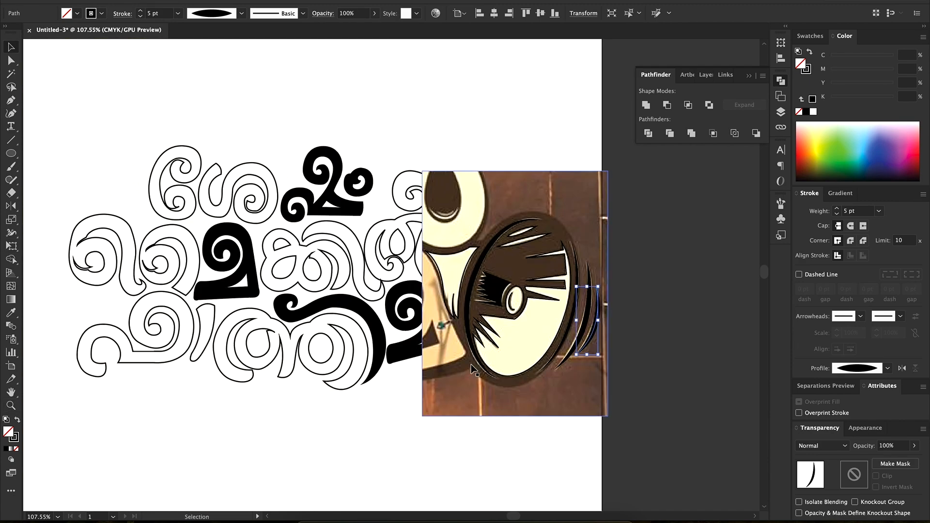
pyautogui.moveTo(496, 325); pyautogui.dragTo(483, 249)
pyautogui.click(470, 178)
pyautogui.moveTo(563, 129); pyautogui.dragTo(619, 129)
pyautogui.moveTo(636, 249); pyautogui.dragTo(635, 286)
pyautogui.moveTo(537, 429); pyautogui.dragTo(456, 464)
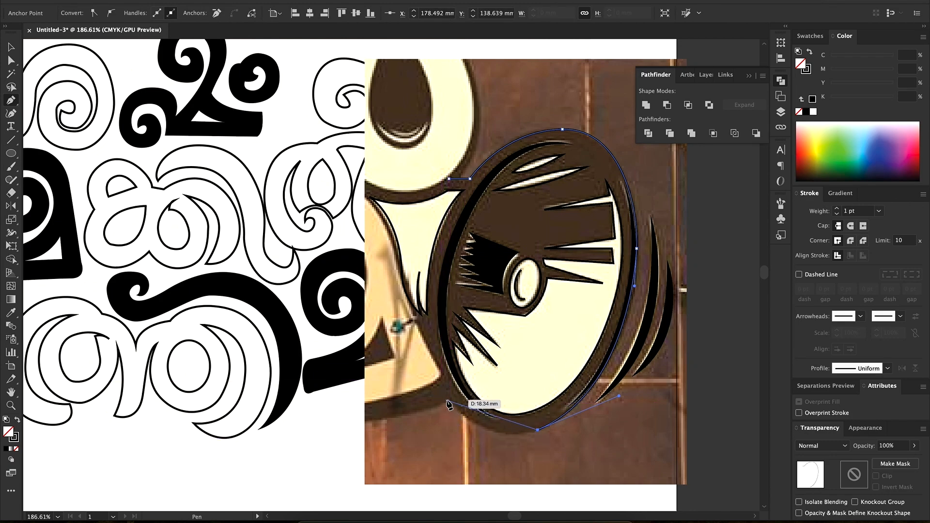
pyautogui.click(369, 182)
pyautogui.click(448, 179)
pyautogui.hotkey('shift', 'x')
pyautogui.hotkey('shift', 'x')
# Step: Move the reference image off the traced horn to the empty area beside the artboard
pyautogui.press('z')
pyautogui.moveTo(480, 245); pyautogui.dragTo(385, 262)
pyautogui.press('v')
pyautogui.moveTo(471, 328); pyautogui.dragTo(629, 373)
pyautogui.moveTo(566, 209); pyautogui.dragTo(490, 222)
pyautogui.press('z')
# Step: Fill the horn silhouette with dark brown sampled from the reference image and send it to the back
pyautogui.press('v')
pyautogui.click(479, 239)
pyautogui.press('i')
pyautogui.click(703, 359)
pyautogui.press('v')
pyautogui.press('super+shift+bracketleft')
# Step: Fill the horn's highlight shapes and the light neck shape with cream sampled from the reference image
pyautogui.click(446, 254)
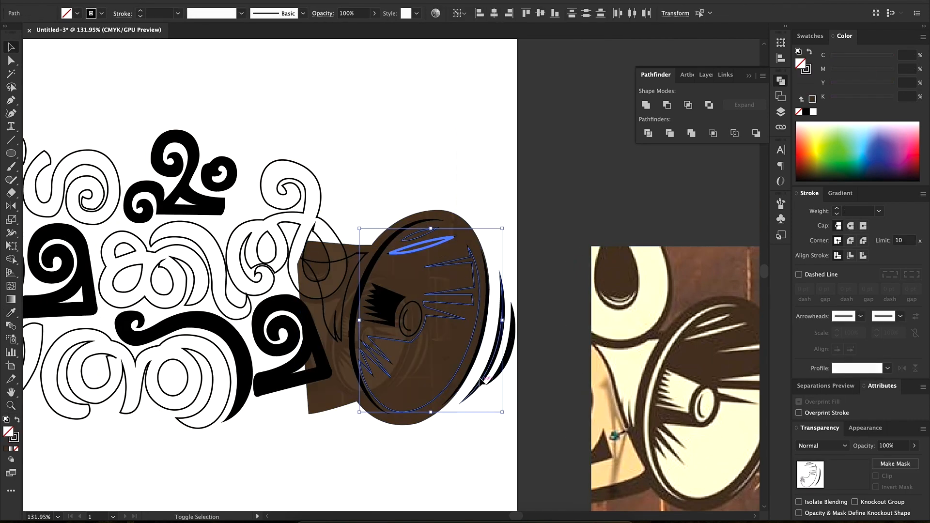
pyautogui.keyDown('shift'); pyautogui.click(342, 336); pyautogui.keyUp('shift')
pyautogui.press('i')
pyautogui.click(693, 458)
pyautogui.press('v')
pyautogui.click(480, 448)
# Step: Recolour the horn's black spiked centre shape with sampled dark brown and the centre ellipse with cream
pyautogui.click(452, 243)
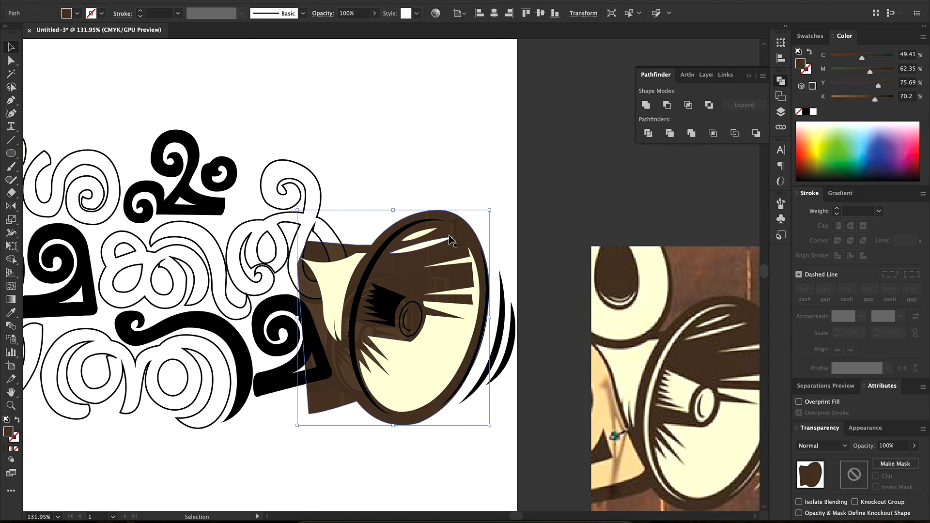
pyautogui.click(384, 312)
pyautogui.press('i')
pyautogui.click(457, 370)
pyautogui.press('v')
# Step: Apply a tapered width profile to the small arc inside the centre ellipse and increase its stroke weight
pyautogui.click(420, 314)
pyautogui.click(404, 320)
pyautogui.click(887, 368)
pyautogui.click(863, 403)
pyautogui.click(837, 208)
pyautogui.click(837, 208)
# Step: Expand the centre arc, rim arc and motion lines into filled shapes and colour them with the reference's cream
pyautogui.keyDown('shift'); pyautogui.click(503, 315); pyautogui.keyUp('shift')
pyautogui.keyDown('shift'); pyautogui.click(510, 349); pyautogui.keyUp('shift')
pyautogui.keyDown('shift'); pyautogui.click(352, 325); pyautogui.keyUp('shift')
pyautogui.click(130, 1)
pyautogui.moveTo(152, 257)
pyautogui.click(158, 128)
pyautogui.click(130, 1)
pyautogui.click(140, 116)
pyautogui.press('i')
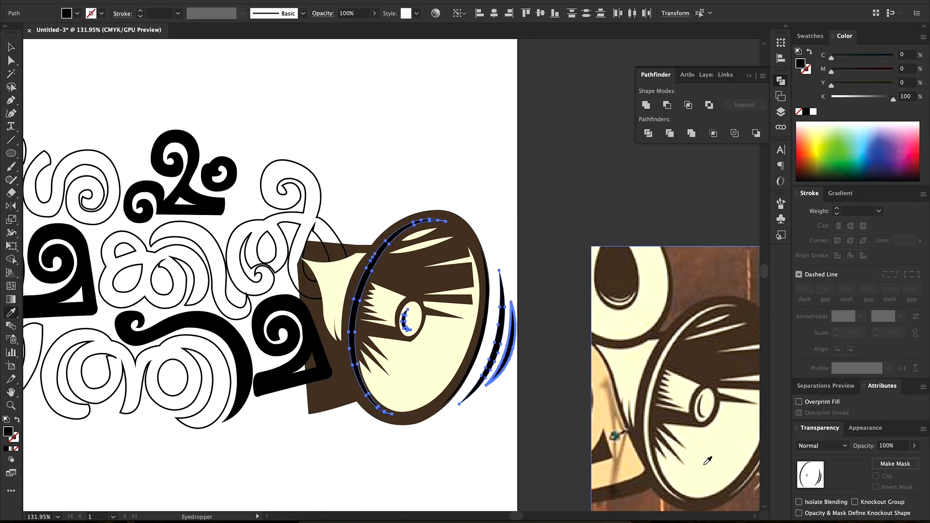
pyautogui.click(702, 461)
# Step: Recolour the small arc inside the centre ellipse with dark brown sampled from the horn
pyautogui.press('v')
pyautogui.click(547, 388)
pyautogui.keyDown('alt'); pyautogui.click(460, 295); pyautogui.keyUp('alt')
pyautogui.moveTo(418, 292); pyautogui.dragTo(461, 320)
pyautogui.click(404, 344)
pyautogui.press('i')
pyautogui.click(439, 283)
pyautogui.press('v')
# Step: Scale down the complete horn artwork and group its parts
pyautogui.click(537, 203)
pyautogui.moveTo(525, 232); pyautogui.dragTo(499, 266)
pyautogui.moveTo(590, 189); pyautogui.dragTo(542, 214)
pyautogui.press('e')
pyautogui.press('v')
pyautogui.moveTo(463, 330); pyautogui.dragTo(427, 332)
pyautogui.press('super+g')
# Step: Transform and place the horn group against the last letter of the bottom line, and delete the reference image
pyautogui.press('e')
pyautogui.moveTo(505, 215); pyautogui.dragTo(477, 243)
pyautogui.press('v')
pyautogui.moveTo(432, 308); pyautogui.dragTo(435, 308)
pyautogui.moveTo(472, 299); pyautogui.dragTo(562, 359)
pyautogui.click(710, 394)
pyautogui.press('Delete')
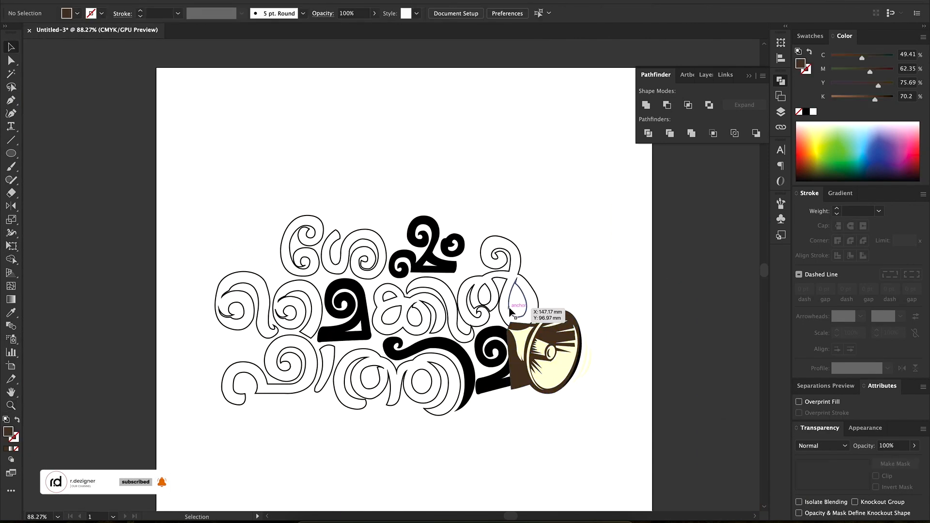
pyautogui.click(520, 317)
pyautogui.keyDown('shift'); pyautogui.click(491, 292); pyautogui.keyUp('shift')
pyautogui.moveTo(598, 176); pyautogui.dragTo(170, 479)
pyautogui.hotkey('shift', 'm')
pyautogui.scroll(3, 170, 479)
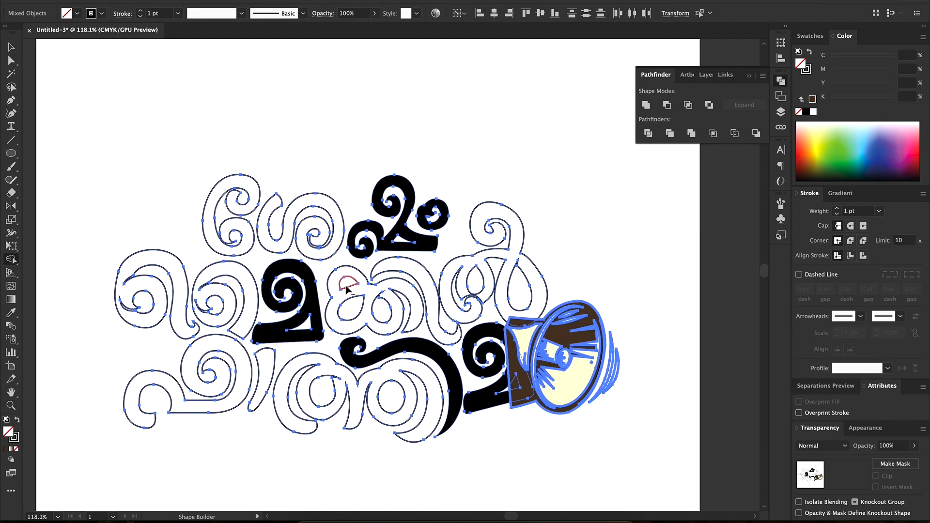
pyautogui.hotkey('shift', 'x')
pyautogui.press('i')
pyautogui.click(431, 244)
pyautogui.hotkey('ctrl', 'z')
pyautogui.press('v')
# Step: Swap stroke and fill on the outlined letters after മ in the middle line and throughout the bottom line, making them solid black
pyautogui.click(557, 237)
pyautogui.click(527, 269)
pyautogui.hotkey('shift', 'x')
pyautogui.click(390, 273)
pyautogui.hotkey('shift', 'x')
pyautogui.click(387, 283)
pyautogui.hotkey('shift', 'x')
pyautogui.click(335, 362)
pyautogui.hotkey('shift', 'x')
pyautogui.click(229, 364)
pyautogui.hotkey('shift', 'x')
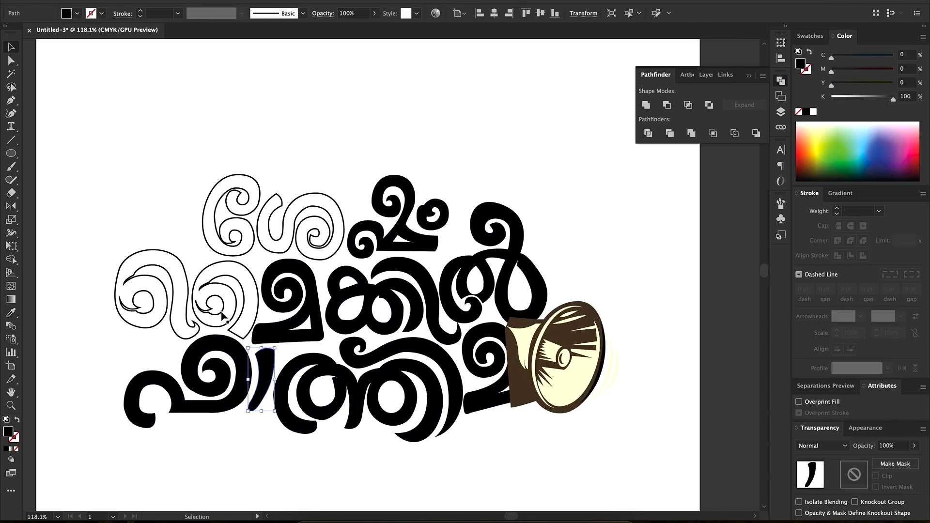
# Step: Swap stroke and fill on the middle line's opening vowel sign and the top line's ശേ to make them solid black
pyautogui.click(188, 312)
pyautogui.hotkey('shift', 'x')
pyautogui.click(213, 214)
pyautogui.hotkey('shift', 'x')
pyautogui.click(256, 231)
pyautogui.hotkey('shift', 'x')
# Step: Draw two curved 1 pt black motion lines along the lower-right edge of the top line's ശ
pyautogui.moveTo(254, 231); pyautogui.dragTo(282, 251)
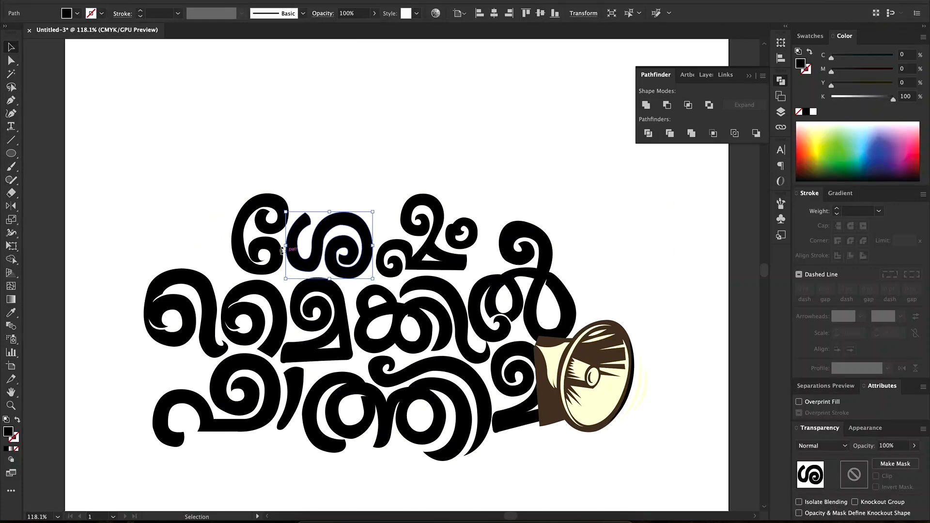
pyautogui.press('z')
pyautogui.moveTo(282, 250); pyautogui.dragTo(294, 255)
pyautogui.moveTo(355, 262); pyautogui.dragTo(404, 317)
pyautogui.press('p')
pyautogui.click(357, 319)
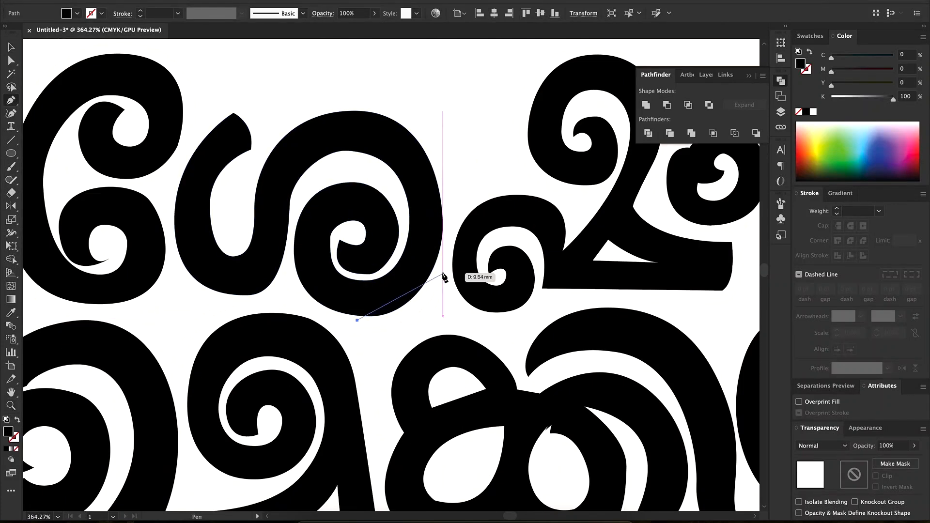
pyautogui.moveTo(442, 270); pyautogui.dragTo(470, 204)
pyautogui.hotkey('shift', 'x')
pyautogui.click(391, 327)
pyautogui.moveTo(437, 297); pyautogui.dragTo(442, 271)
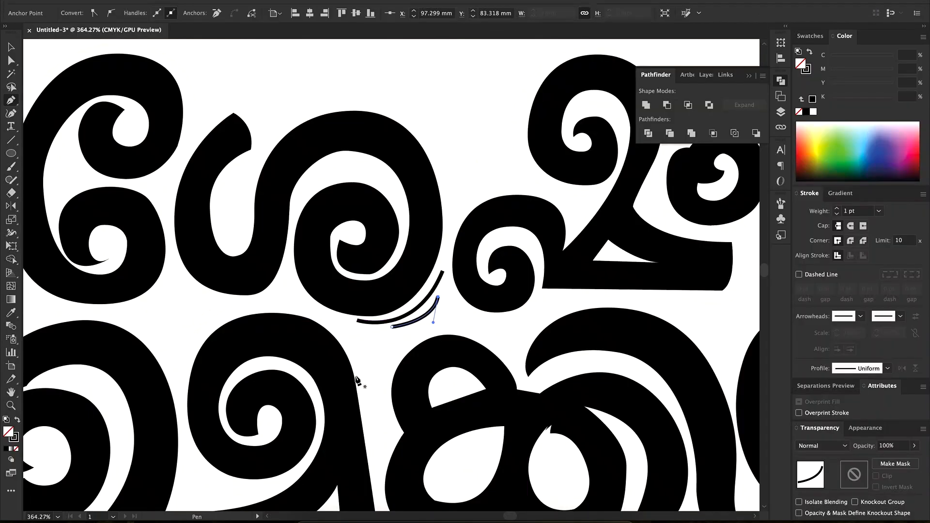
# Step: Draw curved motion lines around the upper-left edge of the middle line's മ
pyautogui.click(183, 362)
pyautogui.press('v')
pyautogui.press('p')
pyautogui.moveTo(254, 304)
pyautogui.mouseDown()
pyautogui.moveTo(314, 291)
pyautogui.moveTo(244, 298)
pyautogui.moveTo(255, 295)
pyautogui.mouseUp()
pyautogui.click(185, 338)
pyautogui.press('v')
pyautogui.press('p')
# Step: Draw curved motion lines around the lower-right corner of the middle line's മ
pyautogui.scroll(-5, 322, 324)
pyautogui.click(356, 411)
pyautogui.moveTo(393, 381); pyautogui.dragTo(395, 356)
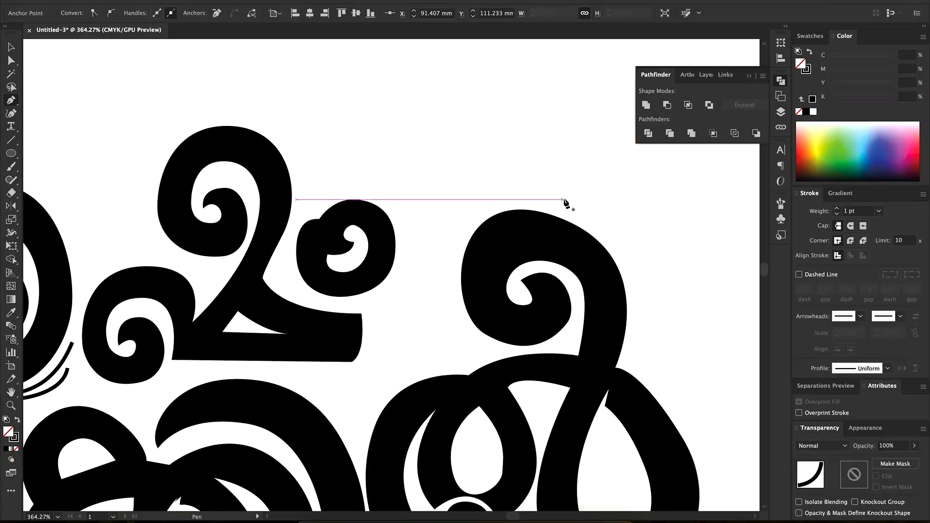
# Step: Draw two curved motion lines along the upper-right edge of the ൽ ending the middle line
pyautogui.click(530, 199)
pyautogui.moveTo(634, 295); pyautogui.dragTo(637, 329)
pyautogui.click(563, 198)
pyautogui.moveTo(641, 267); pyautogui.dragTo(642, 300)
# Step: Draw curved motion lines around the upper-left edge of the bottom line's ഫ, sampling the stroke style from an existing motion line
pyautogui.moveTo(385, 291); pyautogui.dragTo(208, 297)
pyautogui.press('v')
pyautogui.click(780, 112)
pyautogui.click(781, 112)
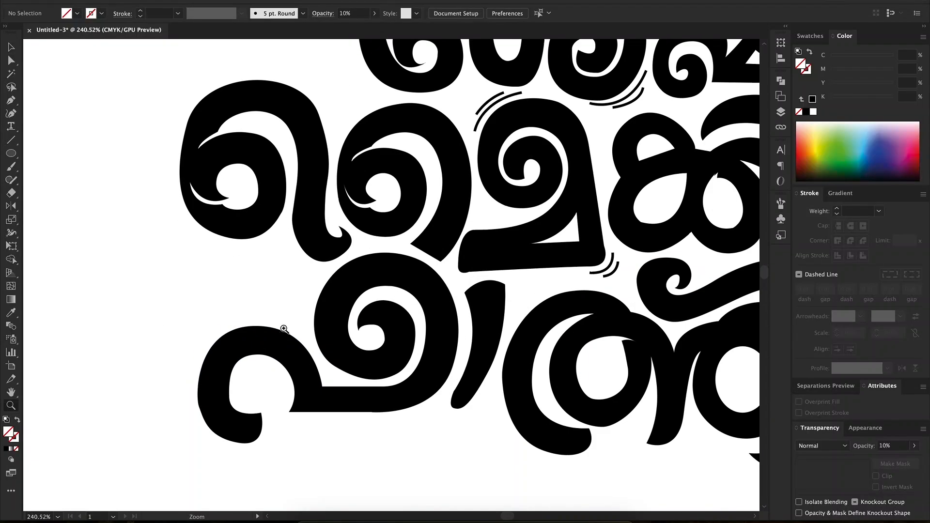
pyautogui.click(256, 318)
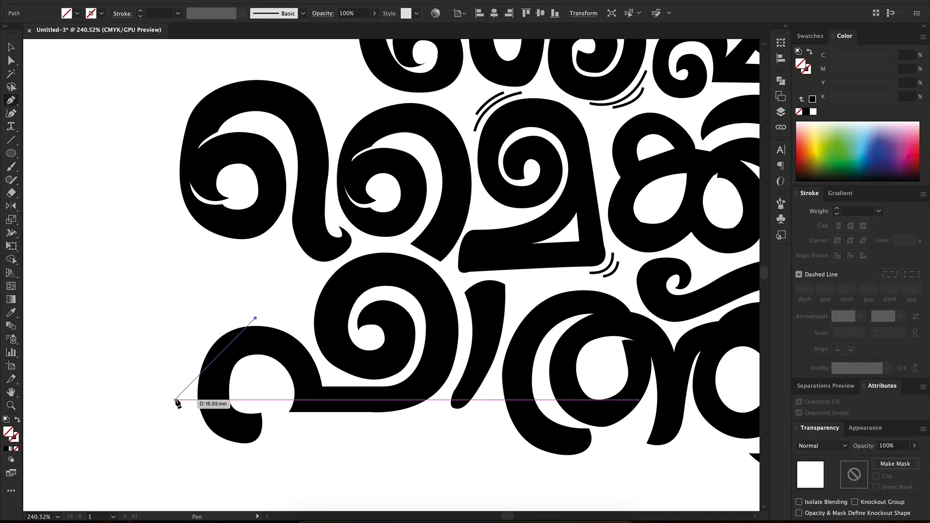
pyautogui.press('v')
pyautogui.press('i')
pyautogui.click(593, 273)
pyautogui.press('p')
pyautogui.click(231, 316)
pyautogui.moveTo(187, 363); pyautogui.dragTo(179, 402)
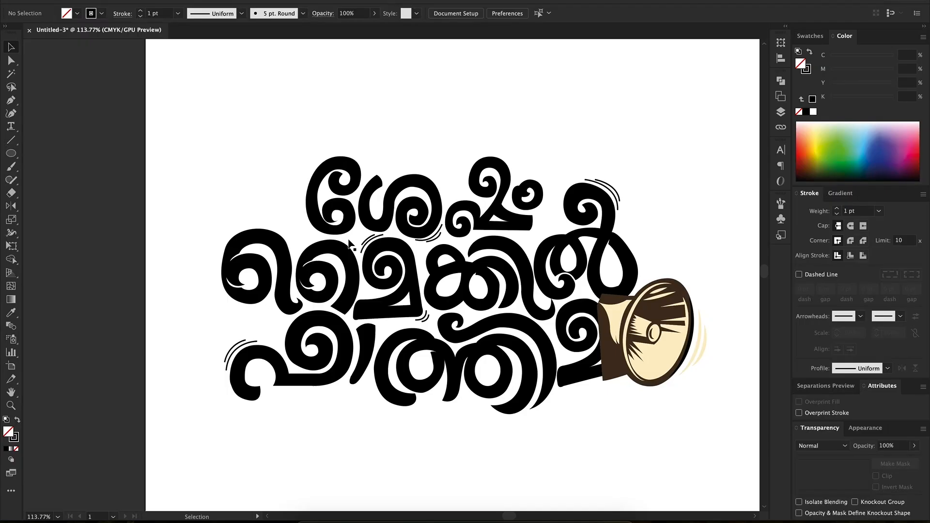
# Step: Reposition the loudspeaker horn against the bottom line's final മ and lock its group
pyautogui.moveTo(421, 282); pyautogui.dragTo(529, 369)
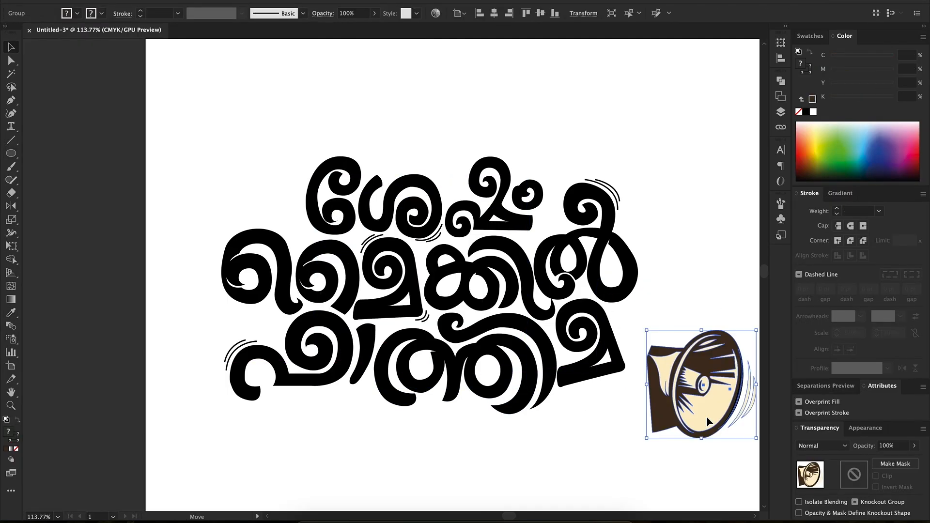
pyautogui.moveTo(709, 422); pyautogui.dragTo(659, 370)
pyautogui.click(780, 112)
pyautogui.click(644, 223)
pyautogui.click(780, 112)
# Step: Apply a tapered width profile to all the motion lines around the letters and expand them into filled shapes
pyautogui.click(608, 189)
pyautogui.keyDown('shift'); pyautogui.click(433, 240); pyautogui.keyUp('shift')
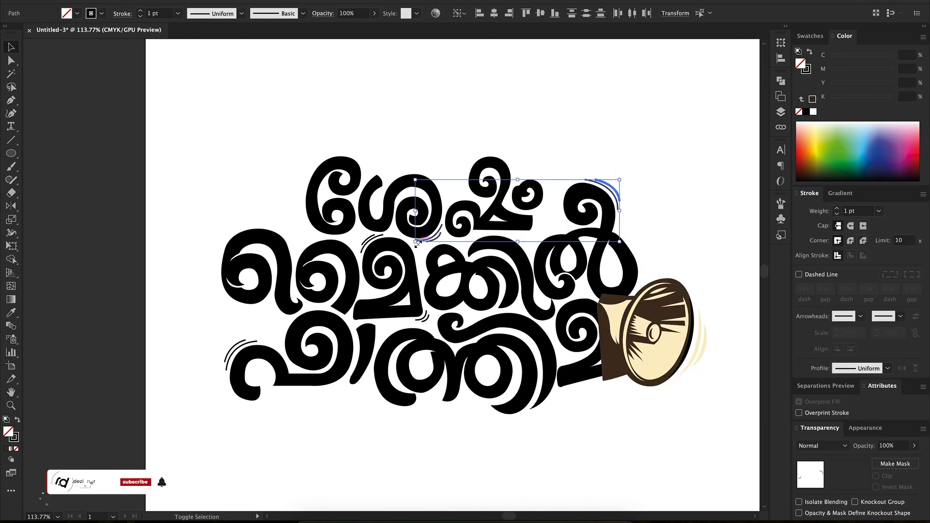
pyautogui.keyDown('shift'); pyautogui.click(420, 240); pyautogui.keyUp('shift')
pyautogui.scroll(5, 369, 240)
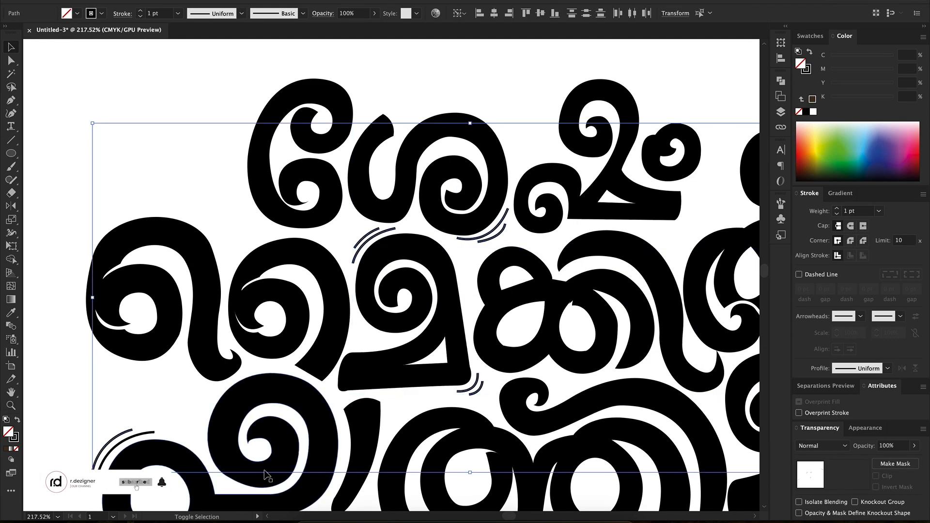
pyautogui.scroll(-3, 271, 237)
pyautogui.click(887, 369)
pyautogui.click(857, 401)
pyautogui.click(682, 146)
pyautogui.press('super+z')
pyautogui.click(887, 369)
pyautogui.click(857, 401)
pyautogui.click(128, 1)
pyautogui.click(158, 128)
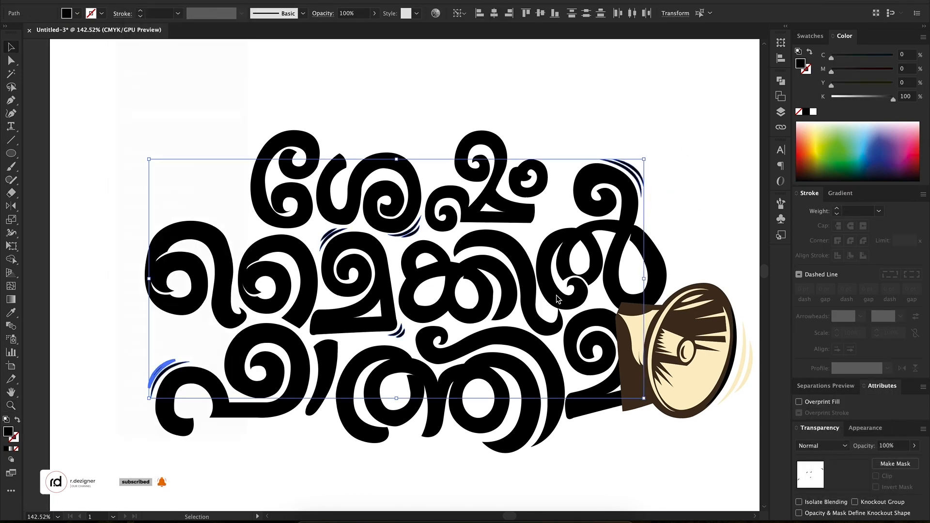
pyautogui.click(588, 227)
# Step: Paste the dark brown circle into the middle of the artwork and arrange it behind the lettering
pyautogui.press('super+a')
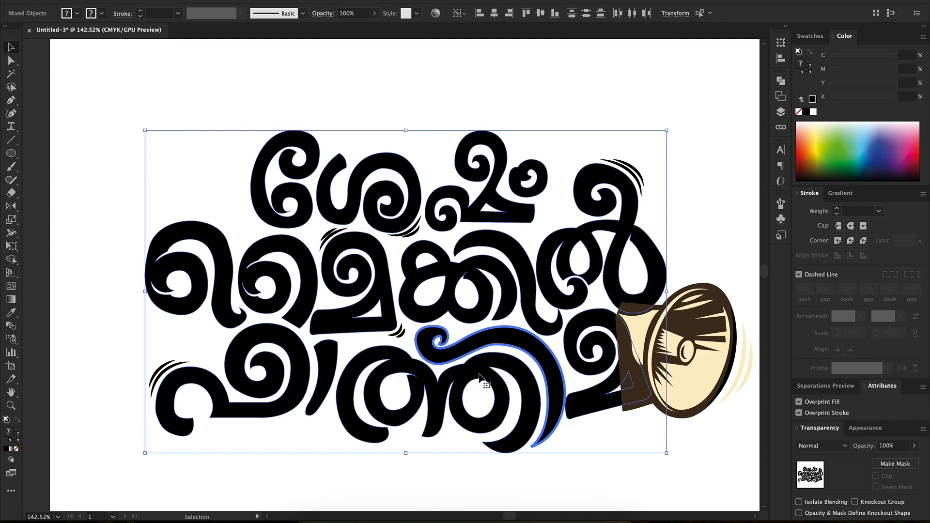
pyautogui.press('super+v')
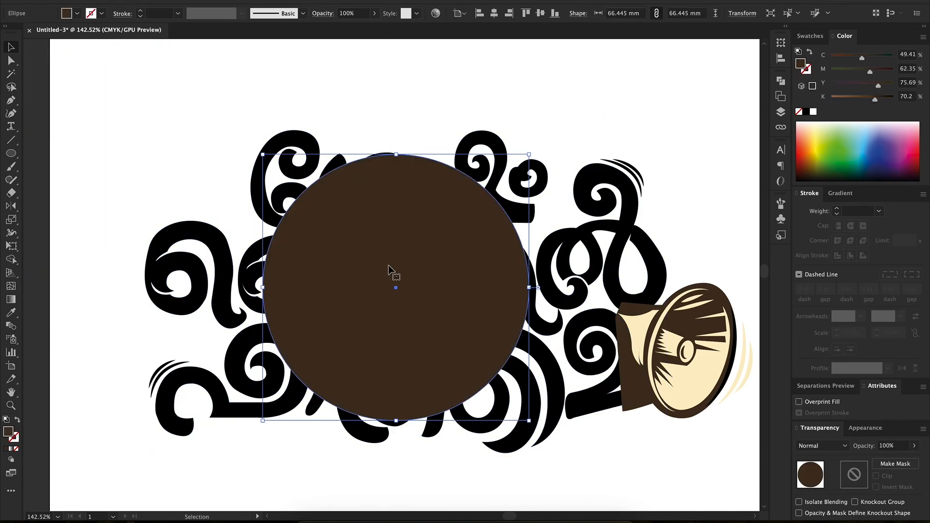
pyautogui.click(296, 196)
pyautogui.press('super+shift+]')
pyautogui.click(430, 183)
pyautogui.press('super+shift+[')
# Step: Offset the paths of the whole lettering group by 1 mm
pyautogui.click(395, 197)
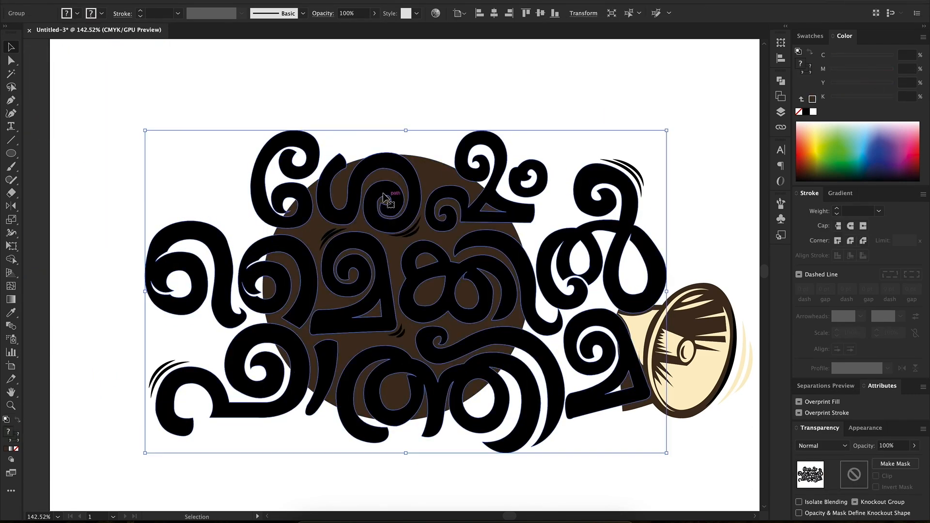
pyautogui.click(128, 1)
pyautogui.moveTo(159, 254)
pyautogui.click(284, 299)
pyautogui.write('1mm')
pyautogui.click(695, 218)
# Step: Unite the offset shapes, fill them with blue and send the result behind the black lettering
pyautogui.click(780, 81)
pyautogui.click(646, 105)
pyautogui.click(866, 146)
pyautogui.click(431, 76)
pyautogui.moveTo(510, 361); pyautogui.dragTo(508, 360)
pyautogui.press('super+shift+[')
# Step: Ungroup the lettering with its blue outline shape and send the brown circle to the very back
pyautogui.doubleClick(628, 234)
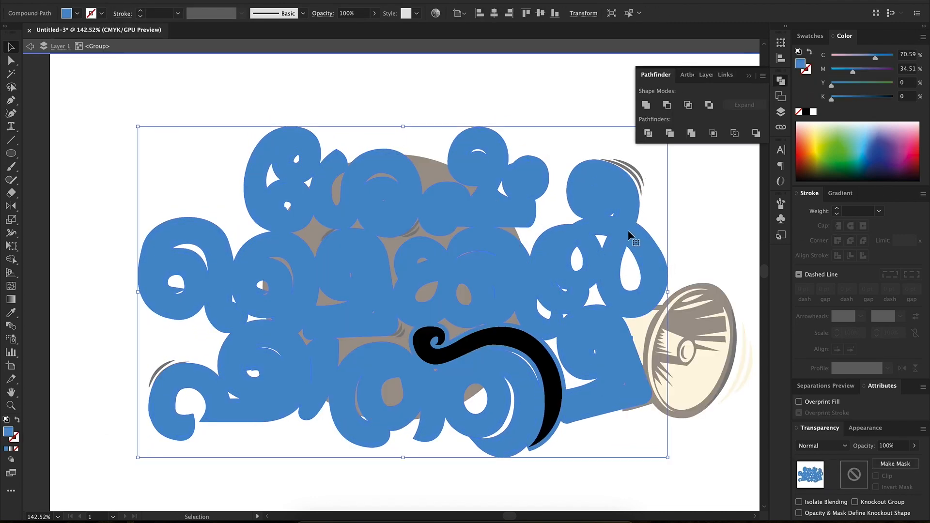
pyautogui.doubleClick(693, 237)
pyautogui.click(647, 255)
pyautogui.press('super+shift+g')
pyautogui.click(509, 260)
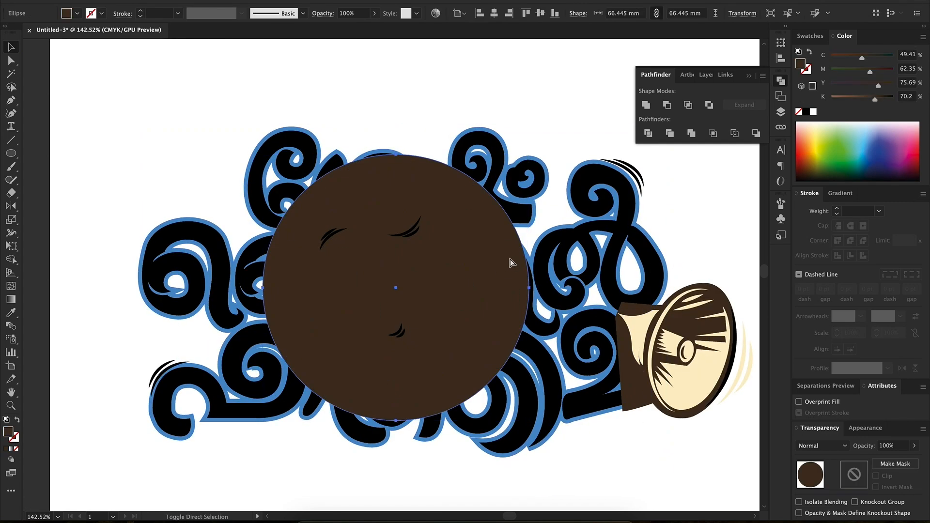
pyautogui.press('super+shift+[')
# Step: Nudge the blue outline shape left and down as a shadow and scale it down slightly with Free Transform
pyautogui.click(655, 241)
pyautogui.press('Left')
pyautogui.press('Left')
pyautogui.press('Left')
pyautogui.press('Left')
pyautogui.press('Left')
pyautogui.press('Left')
pyautogui.press('Down')
pyautogui.press('Down')
pyautogui.press('Down')
pyautogui.press('Down')
pyautogui.press('Down')
pyautogui.press('e')
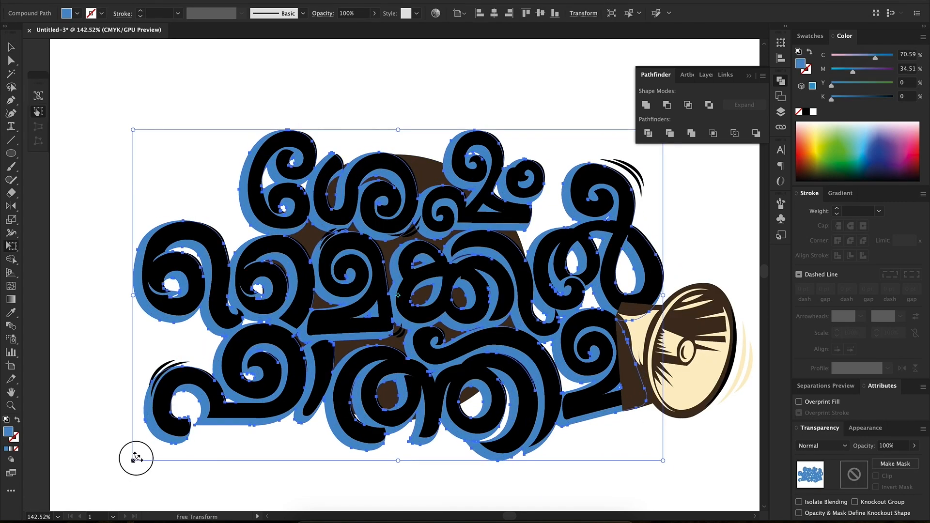
pyautogui.keyDown('shift'); pyautogui.moveTo(132, 461); pyautogui.dragTo(138, 457); pyautogui.keyUp('shift')
pyautogui.press('v')
# Step: Recolour the blue outline shape with the circle's dark brown and check the object stacking in the layer list
pyautogui.keyDown('shift'); pyautogui.click(348, 346); pyautogui.keyUp('shift')
pyautogui.press('super+8')
pyautogui.click(712, 450)
pyautogui.click(780, 112)
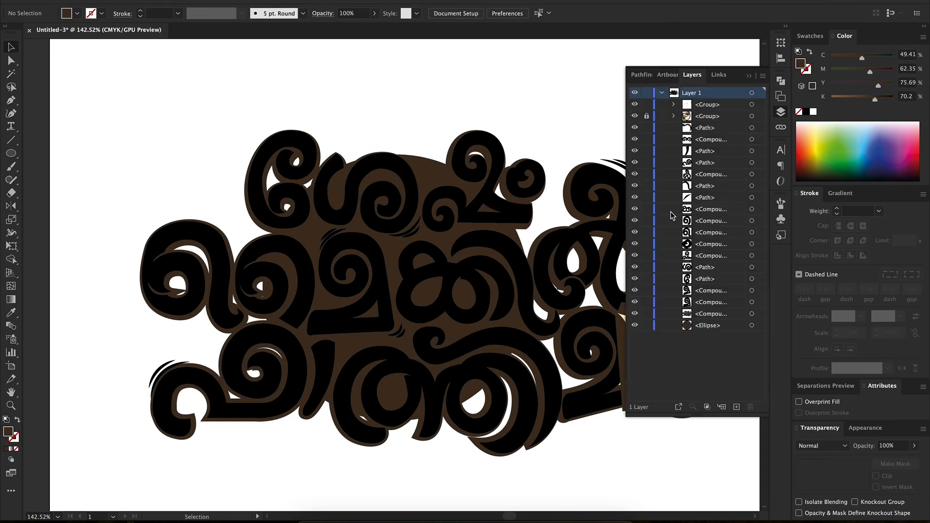
pyautogui.click(680, 329)
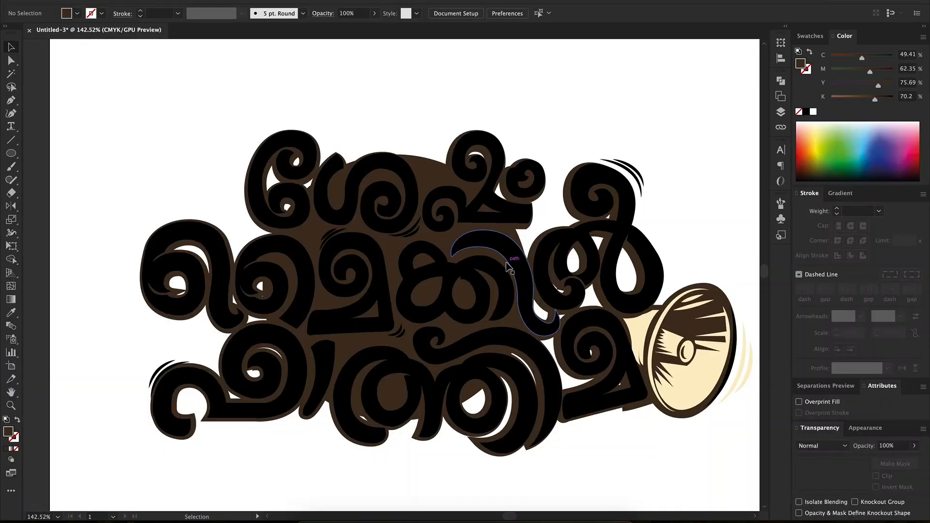
# Step: Draw a closed filler shape with the Pen tool, following just inside the outer contour of the three lettering lines
pyautogui.press('p')
pyautogui.click(306, 337)
pyautogui.click(306, 145)
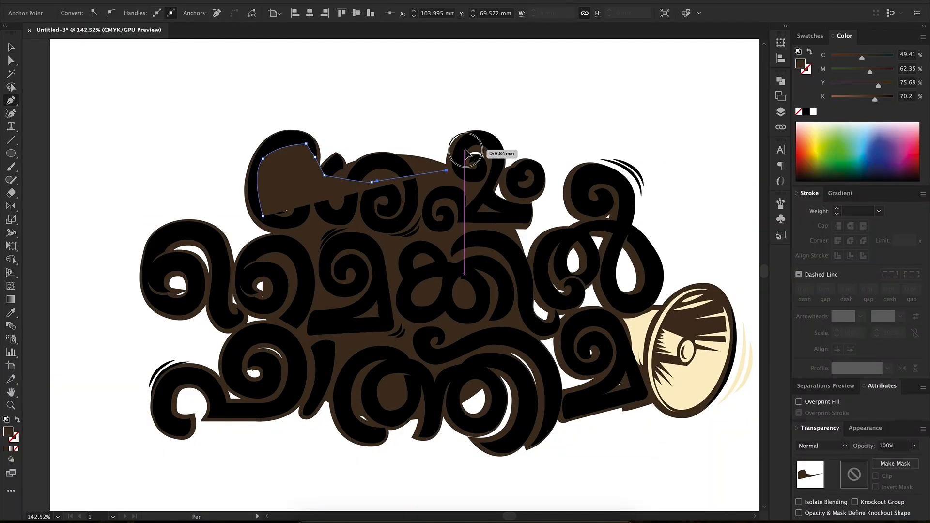
pyautogui.click(512, 203)
pyautogui.click(512, 229)
pyautogui.click(514, 272)
pyautogui.click(547, 258)
pyautogui.click(567, 236)
pyautogui.click(589, 233)
pyautogui.click(590, 216)
pyautogui.click(619, 185)
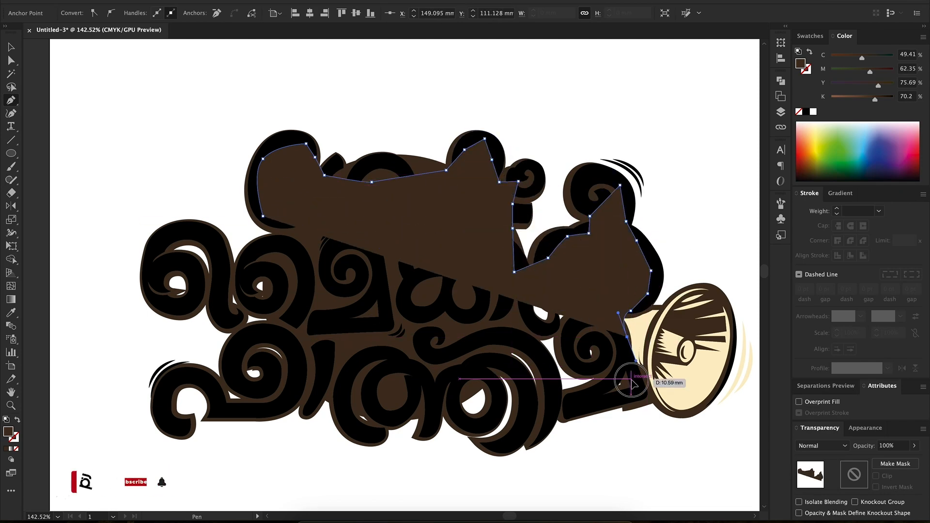
pyautogui.click(523, 436)
pyautogui.click(507, 444)
pyautogui.click(495, 444)
pyautogui.click(476, 437)
pyautogui.click(461, 429)
pyautogui.click(419, 408)
pyautogui.click(394, 414)
pyautogui.click(376, 427)
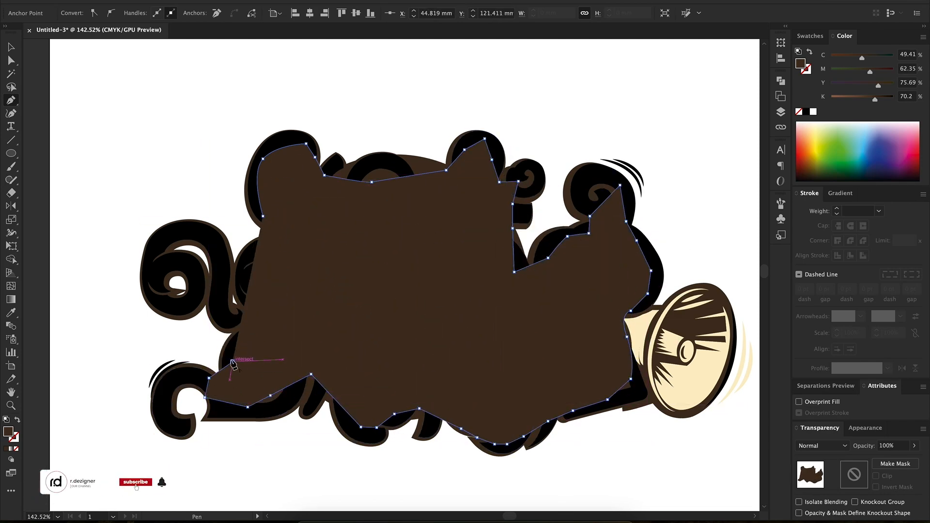
pyautogui.click(263, 216)
# Step: Match the filler shape's fill to the dark brown backing and send it behind the lettering
pyautogui.press('i')
pyautogui.click(488, 264)
pyautogui.press('super+shift+[')
pyautogui.press('v')
# Step: Shrink the dark brown circle so its upper edge tucks in behind the top line
pyautogui.click(419, 160)
pyautogui.moveTo(529, 154); pyautogui.dragTo(505, 179)
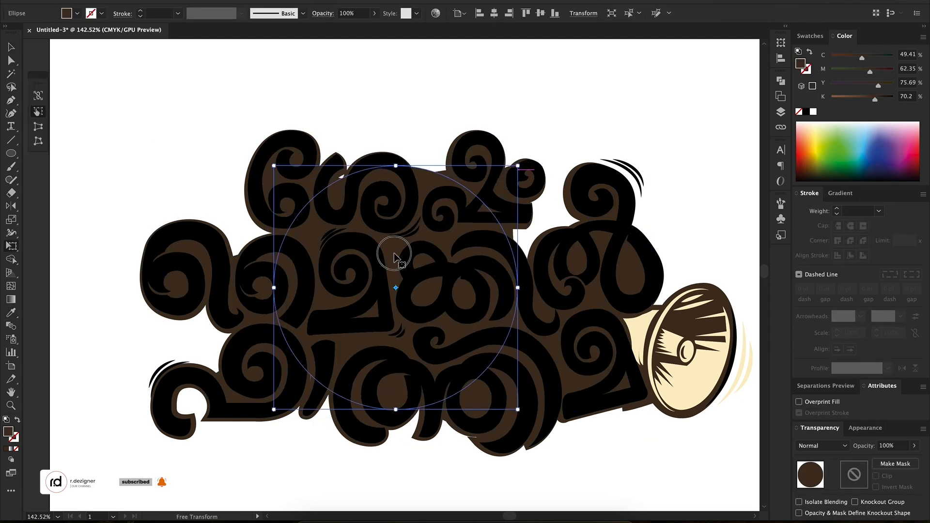
pyautogui.press('super+shift+a')
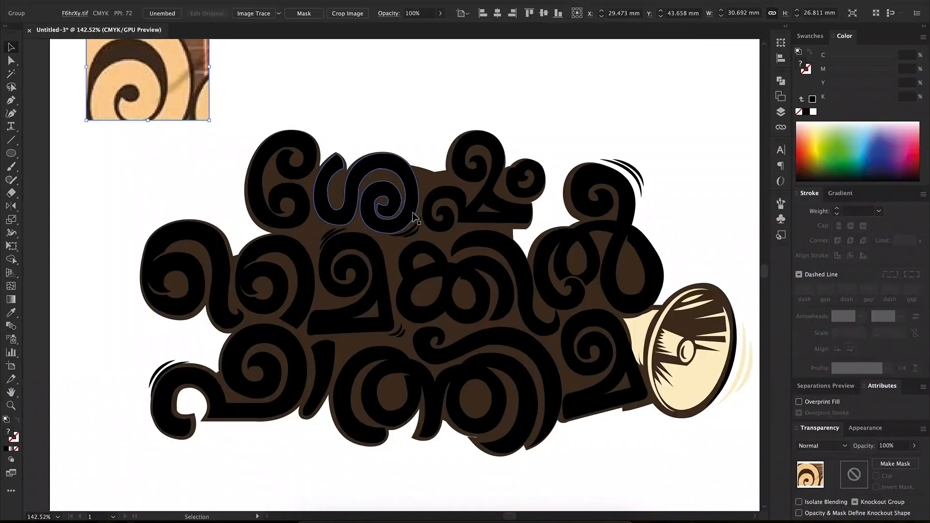
# Step: Fill the top line's ശേ, its ം and the adjoining motion lines with light orange sampled from the reference image
pyautogui.click(408, 165)
pyautogui.press('super+shift+a')
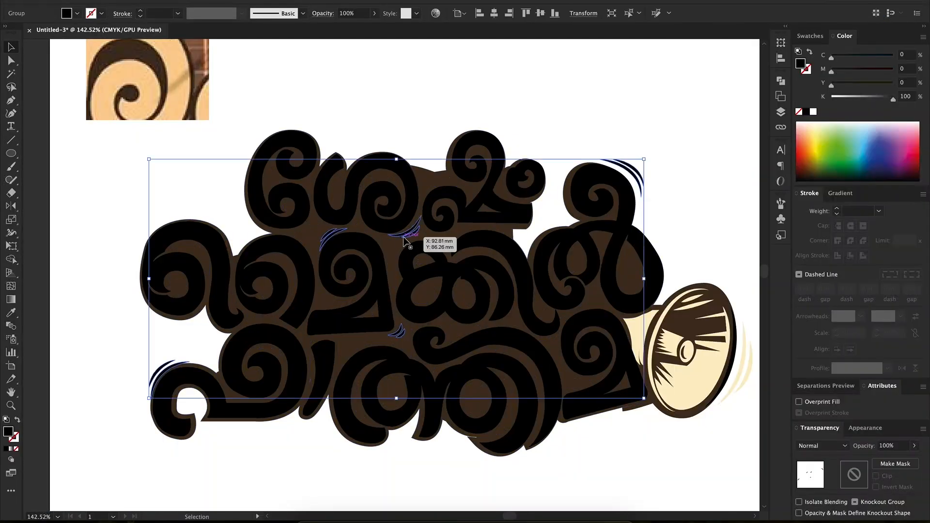
pyautogui.press('super+shift+a')
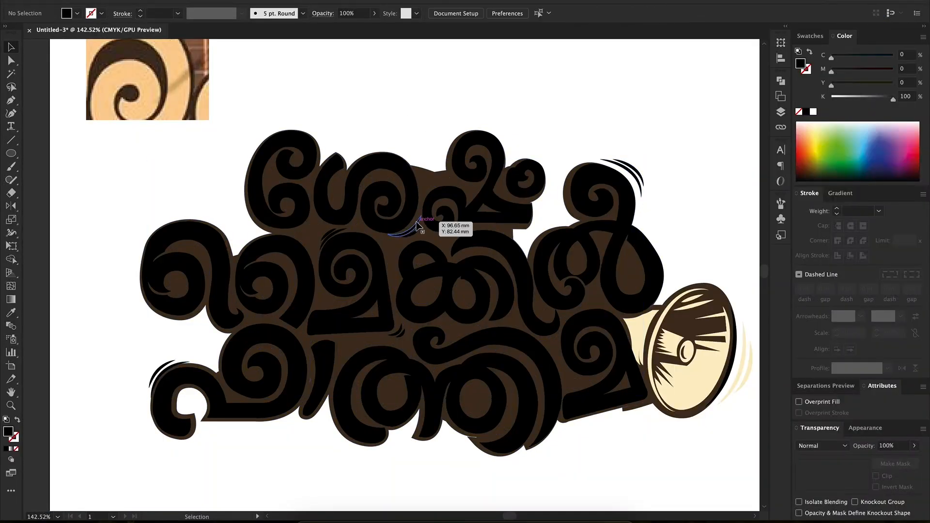
pyautogui.keyDown('shift'); pyautogui.click(514, 188); pyautogui.keyUp('shift')
pyautogui.keyDown('shift'); pyautogui.click(353, 208); pyautogui.keyUp('shift')
pyautogui.keyDown('shift'); pyautogui.click(299, 203); pyautogui.keyUp('shift')
pyautogui.press('i')
pyautogui.click(199, 110)
pyautogui.press('v')
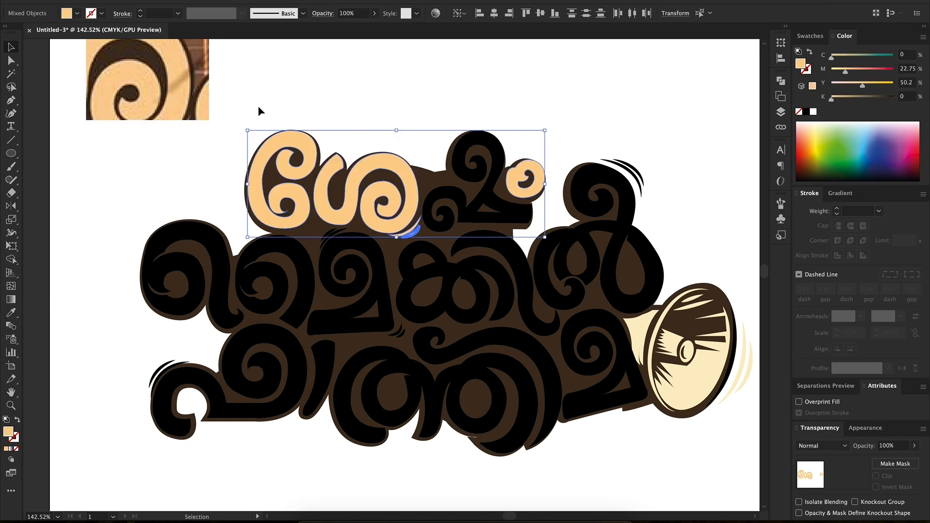
# Step: Delete the reference image and recolour the top line's ഷ with the same light orange
pyautogui.click(199, 111)
pyautogui.press('Delete')
pyautogui.click(464, 208)
pyautogui.press('i')
pyautogui.click(536, 182)
pyautogui.press('v')
# Step: Recolour the middle line's letters with the cream sampled from the loudspeaker horn
pyautogui.scroll(-2, 571, 144)
pyautogui.click(571, 145)
pyautogui.keyDown('shift'); pyautogui.click(470, 269); pyautogui.keyUp('shift')
pyautogui.keyDown('shift'); pyautogui.click(345, 275); pyautogui.keyUp('shift')
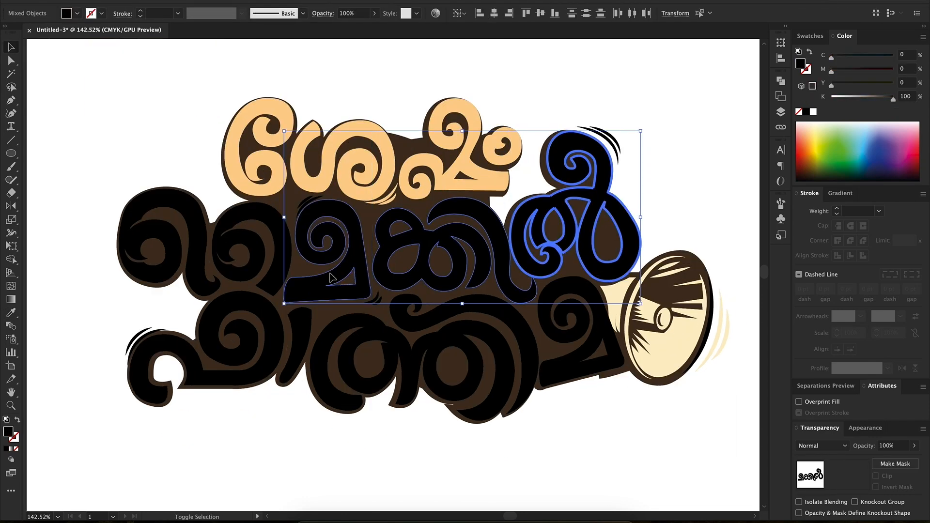
pyautogui.click(659, 353)
pyautogui.press('v')
# Step: Recolour the bottom line's letters with the light orange sampled from the top line
pyautogui.click(224, 384)
pyautogui.keyDown('shift'); pyautogui.click(513, 368); pyautogui.keyUp('shift')
pyautogui.press('i')
pyautogui.click(303, 174)
pyautogui.press('v')
# Step: Recolour the motion lines beside the bottom line's ഫ with the cream of the middle line
pyautogui.click(151, 333)
pyautogui.press('u')
pyautogui.click(205, 284)
pyautogui.click(558, 273)
pyautogui.press('i')
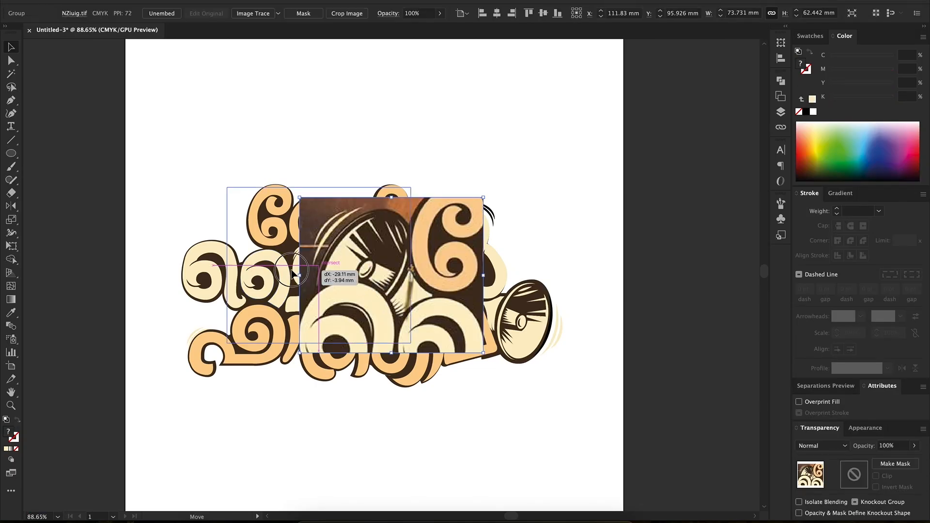
# Step: Place a mirrored, resized copy of the loudspeaker horn behind the lettering at its upper-left corner, following the reference image
pyautogui.moveTo(321, 269); pyautogui.dragTo(284, 207)
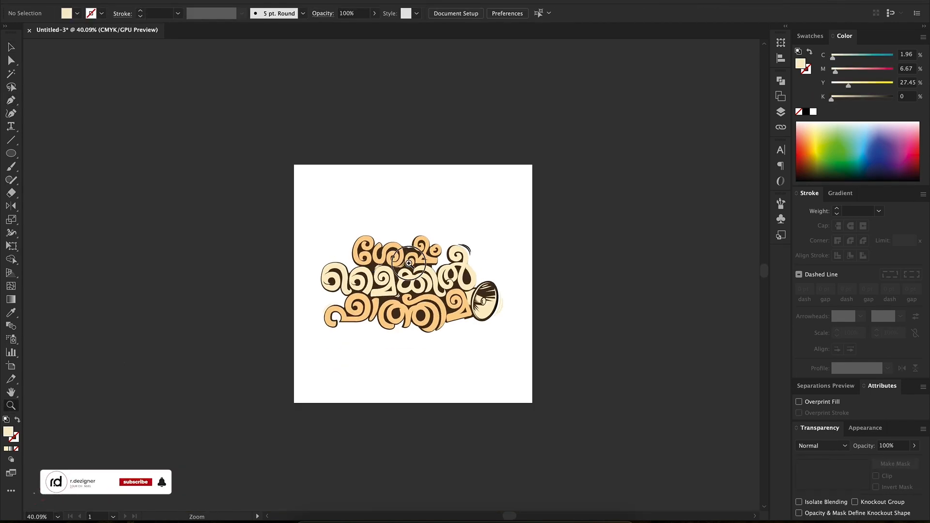
pyautogui.moveTo(555, 350); pyautogui.dragTo(310, 209)
pyautogui.moveTo(388, 173); pyautogui.dragTo(386, 211)
pyautogui.moveTo(328, 194); pyautogui.dragTo(315, 261)
pyautogui.press('super+shift+[')
pyautogui.press('e')
pyautogui.moveTo(342, 208); pyautogui.dragTo(353, 216)
pyautogui.moveTo(321, 236); pyautogui.dragTo(320, 228)
pyautogui.click(476, 173)
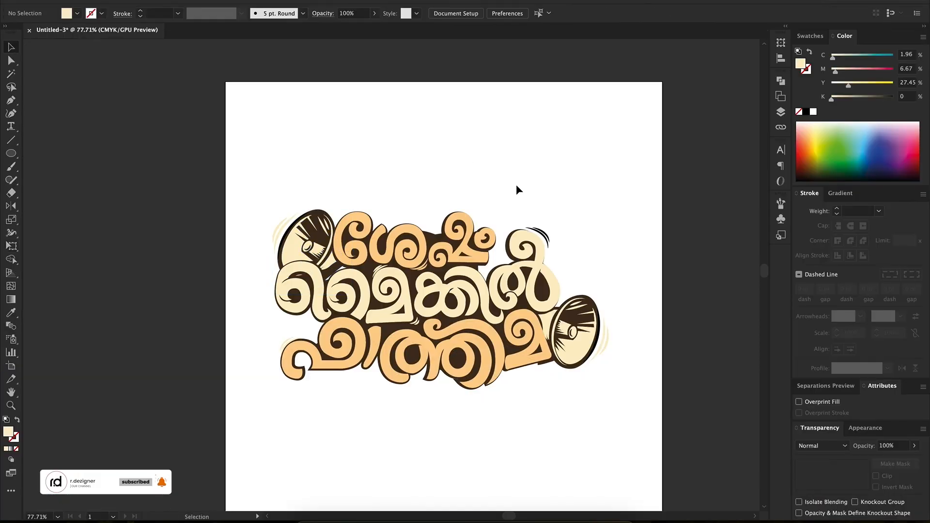
# Step: Select the whole artwork and centre it horizontally on the artboard
pyautogui.press('super+0')
pyautogui.press('super+a')
pyautogui.click(494, 13)
pyautogui.click(479, 404)
pyautogui.scroll(2, 436, 387)
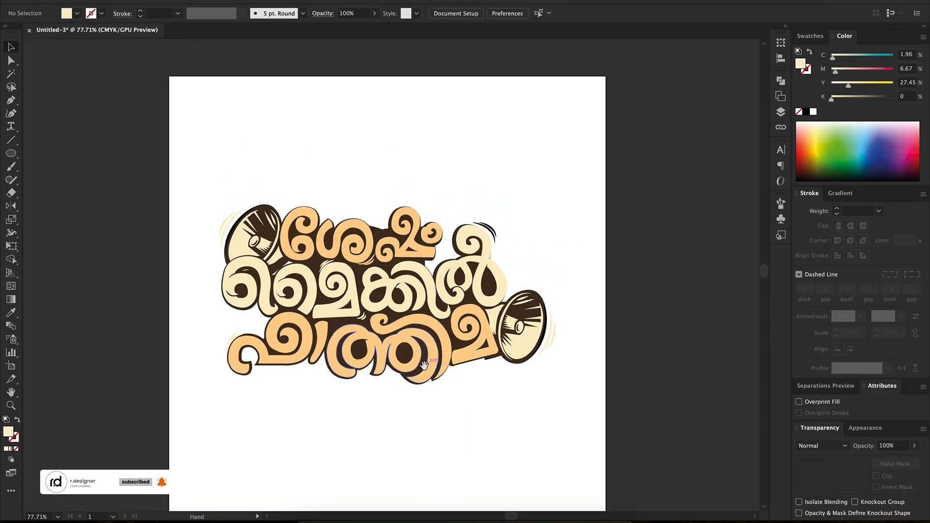
# Step: Enlarge the whole artwork slightly with Free Transform and adjust its position on the artboard
pyautogui.click(426, 339)
pyautogui.press('e')
pyautogui.moveTo(550, 366); pyautogui.dragTo(556, 370)
pyautogui.moveTo(416, 334); pyautogui.dragTo(421, 334)
pyautogui.click(437, 403)
# Step: Copy the finished artwork, switch to Photoshop and paste it into the T-shirt mockup's design file
pyautogui.press('super+a')
pyautogui.press('super+c')
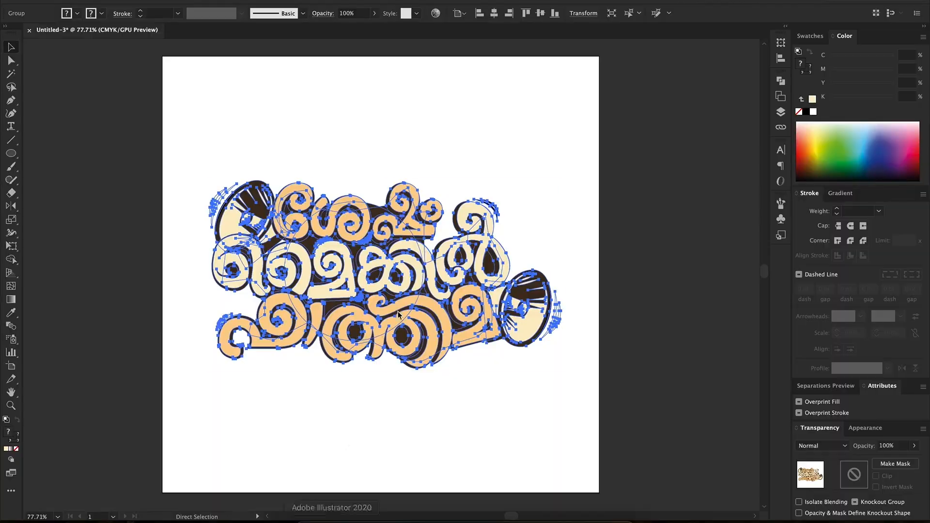
pyautogui.click(355, 522)
pyautogui.press('super+v')
pyautogui.press('Return')
# Step: Scale the pasted artwork to 25.61% and position it on the shirt's chest
pyautogui.keyDown('alt'); pyautogui.moveTo(538, 195); pyautogui.dragTo(452, 241); pyautogui.keyUp('alt')
pyautogui.moveTo(410, 288); pyautogui.dragTo(425, 232)
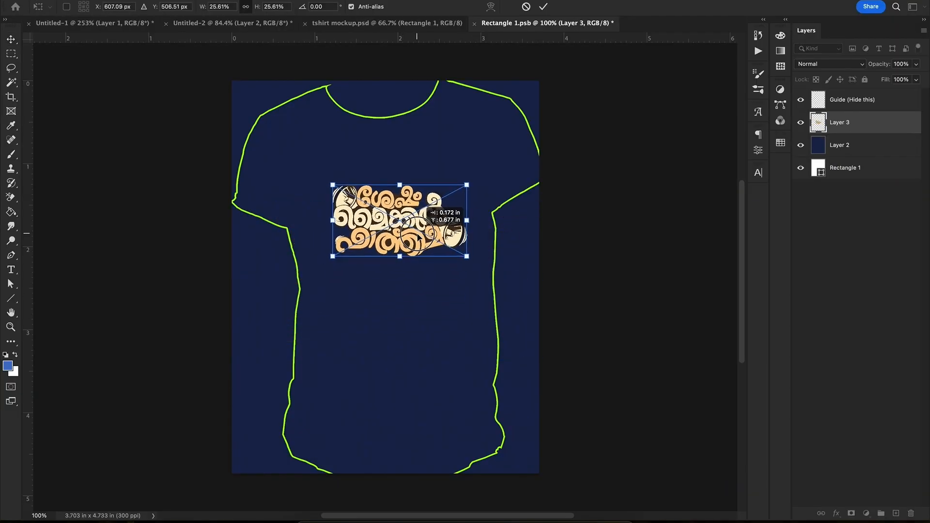
pyautogui.press('Return')
# Step: Fill the shirt colour layer with dark brown, then save and close the mockup's design file
pyautogui.hotkey('alt', 'BackSpace')
pyautogui.press('super+s')
pyautogui.click(501, 194)
pyautogui.press('super+w')
# Step: Change the mockup's background colour fill to a golden tan
pyautogui.doubleClick(837, 252)
pyautogui.click(426, 244)
pyautogui.moveTo(426, 244); pyautogui.dragTo(505, 339)
pyautogui.press('Return')
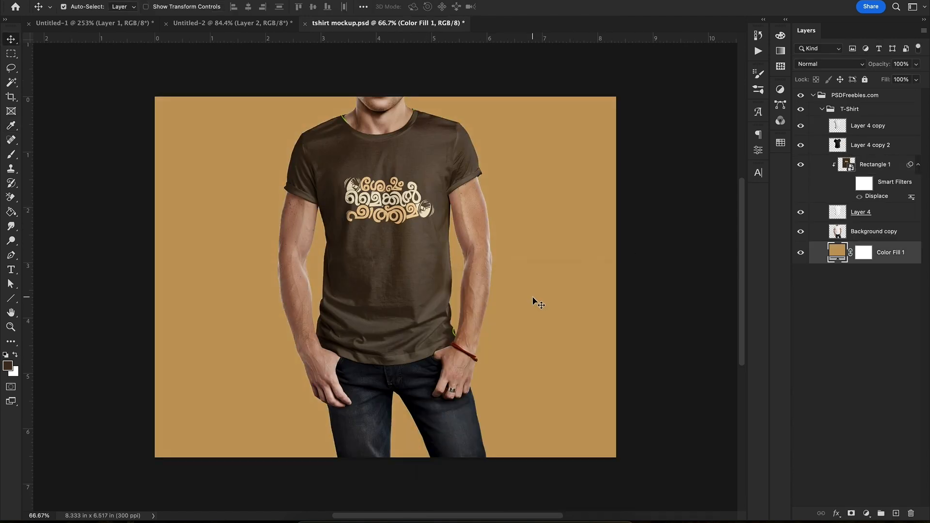
# Step: Save the T-shirt mockup as a Photoshop file named tshirt mockup.psd in the Downloads folder
pyautogui.press('super+s')
pyautogui.click(116, 118)
pyautogui.click(651, 479)
pyautogui.press('Return')
# Step: Save a JPEG version of the T-shirt mockup as tshirt mockup.jpg in the Downloads folder
pyautogui.press('super+shift+s')
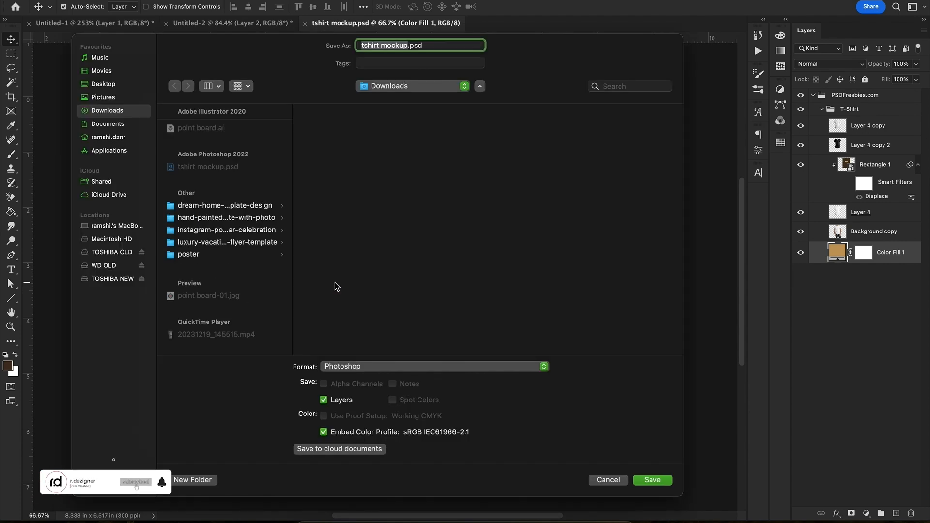
pyautogui.click(378, 366)
pyautogui.click(373, 451)
pyautogui.click(652, 479)
pyautogui.click(531, 121)
# Step: Close the T-shirt mockup document, and close the Untitled-2 poster document without saving its changes
pyautogui.click(303, 24)
pyautogui.press('super+w')
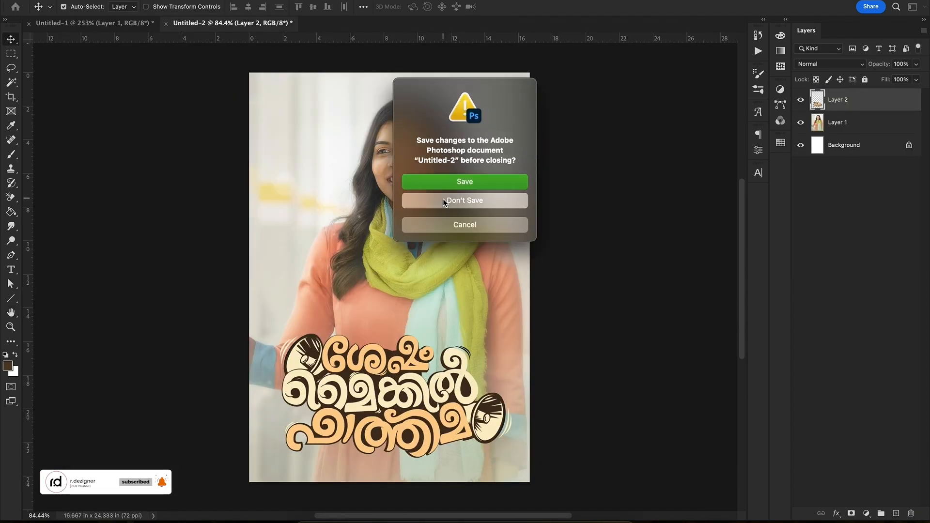
pyautogui.press('super+d')
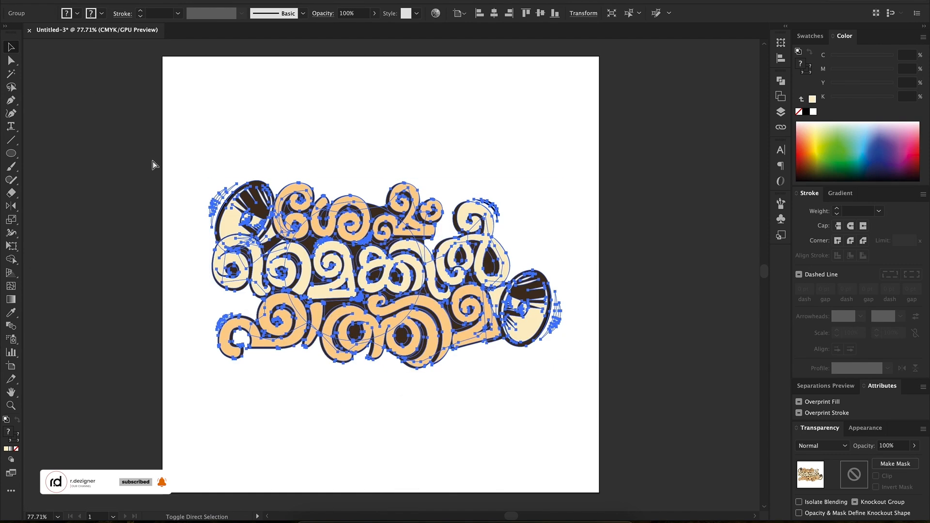
# Step: Switch to Illustrator and open the save dialog for the Untitled-3 title artwork
pyautogui.press('super+s')
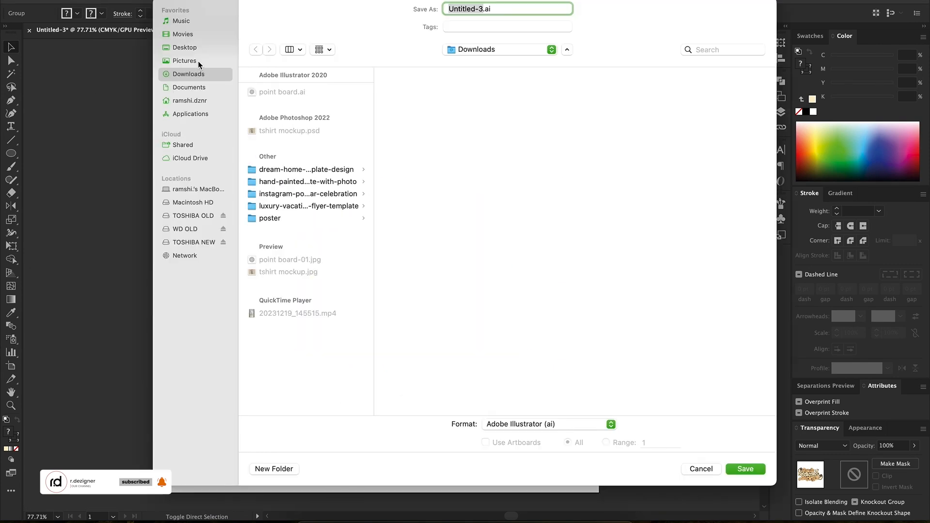